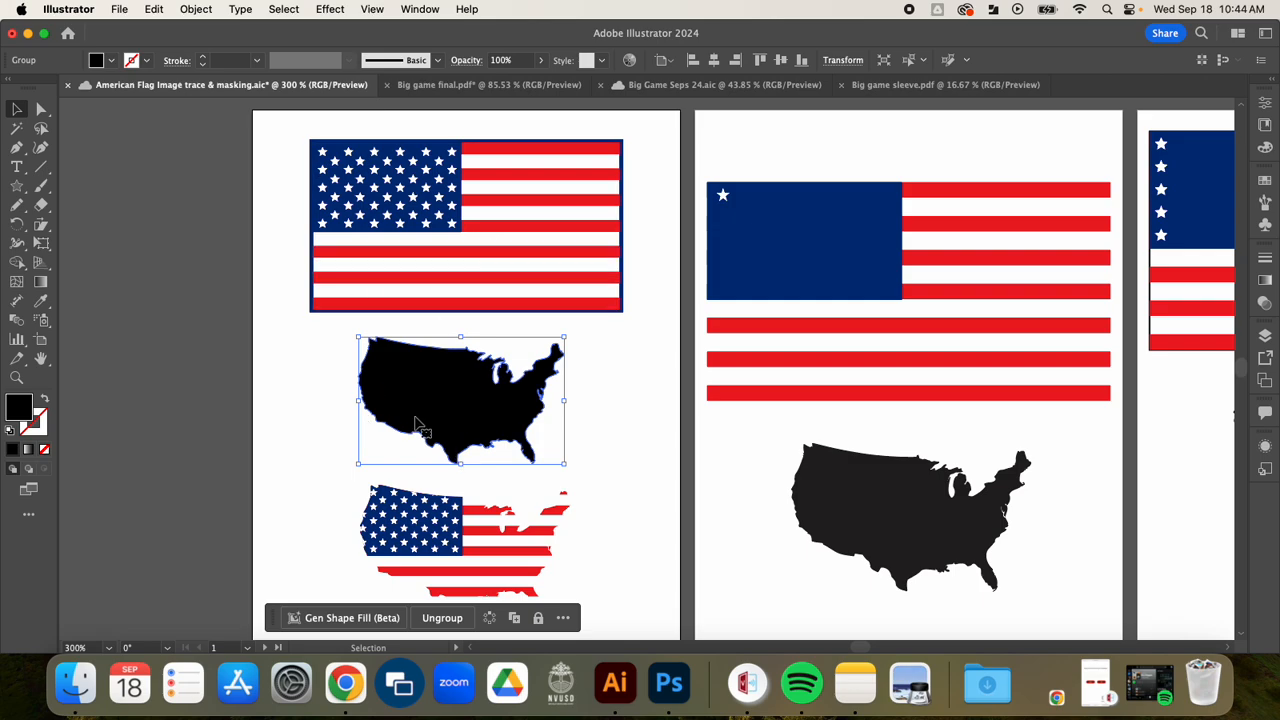
Step: Add a new portrait Letter artboard beside Artboard 4, the last one in the American flag document
scroll(499, 557, down, 1)
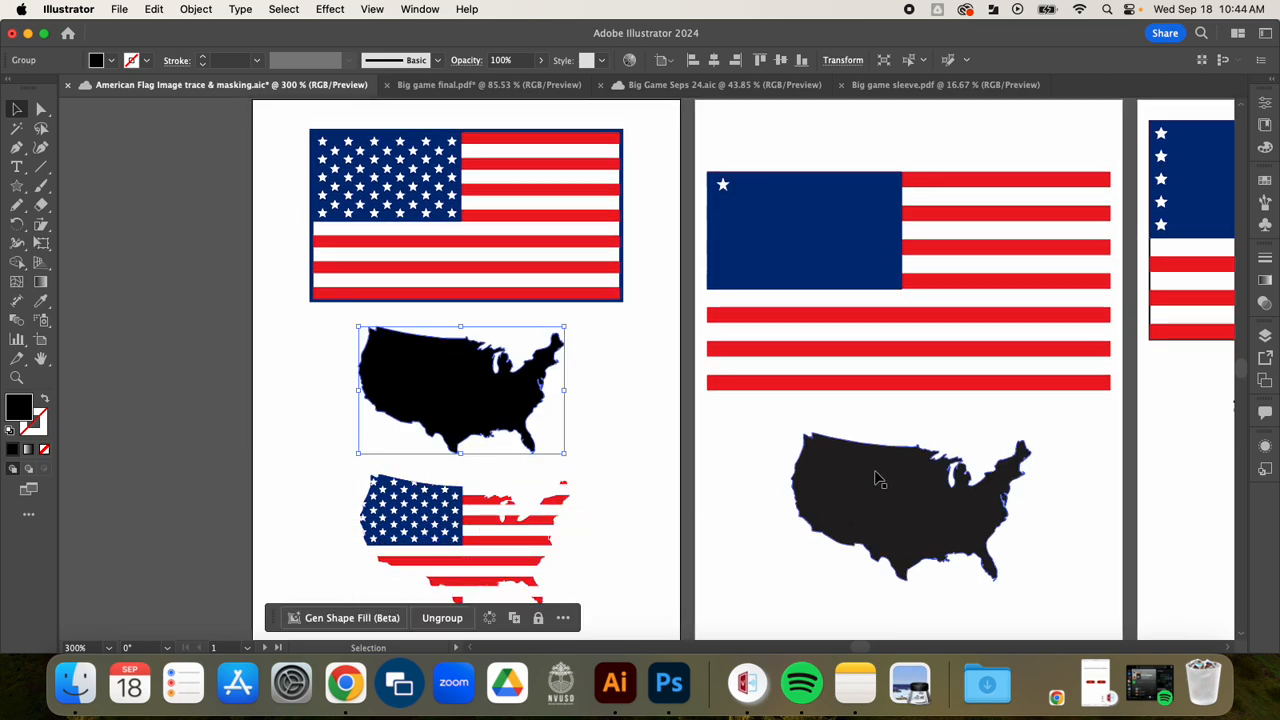
drag(981, 410, 468, 385)
drag(848, 361, 252, 396)
drag(520, 400, 193, 377)
drag(374, 354, 166, 360)
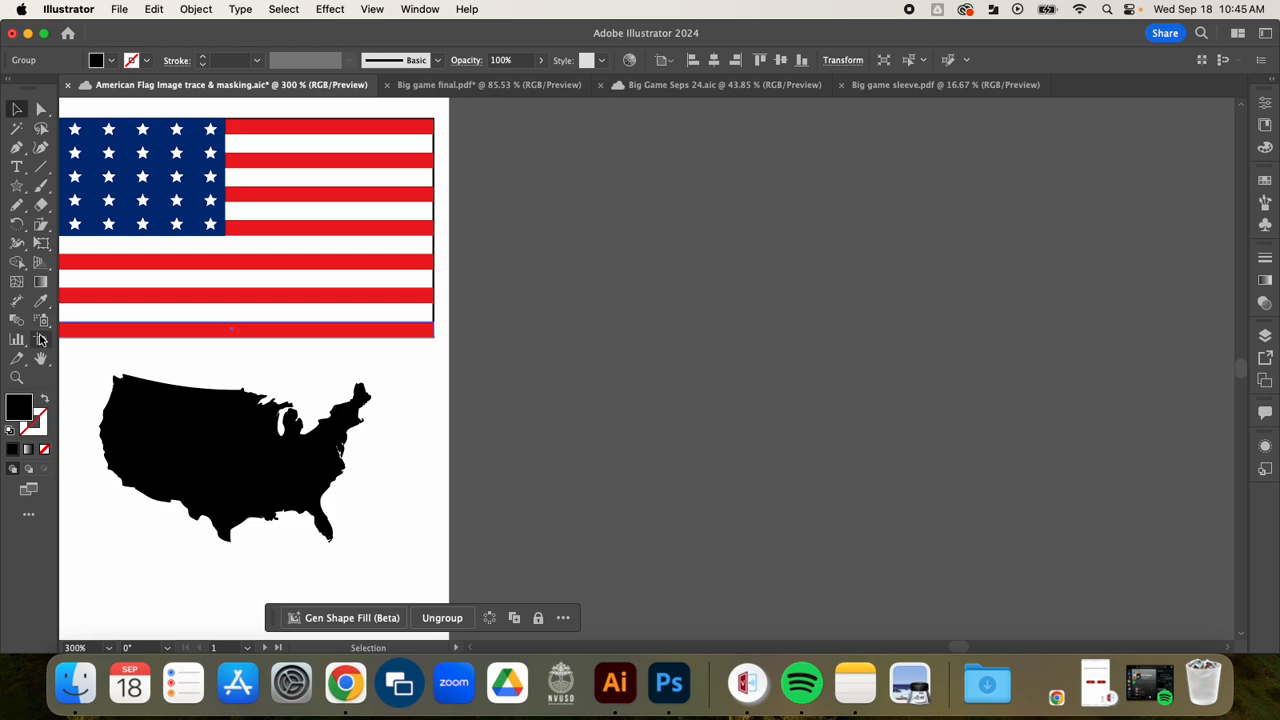
key(shift+o)
click(217, 343)
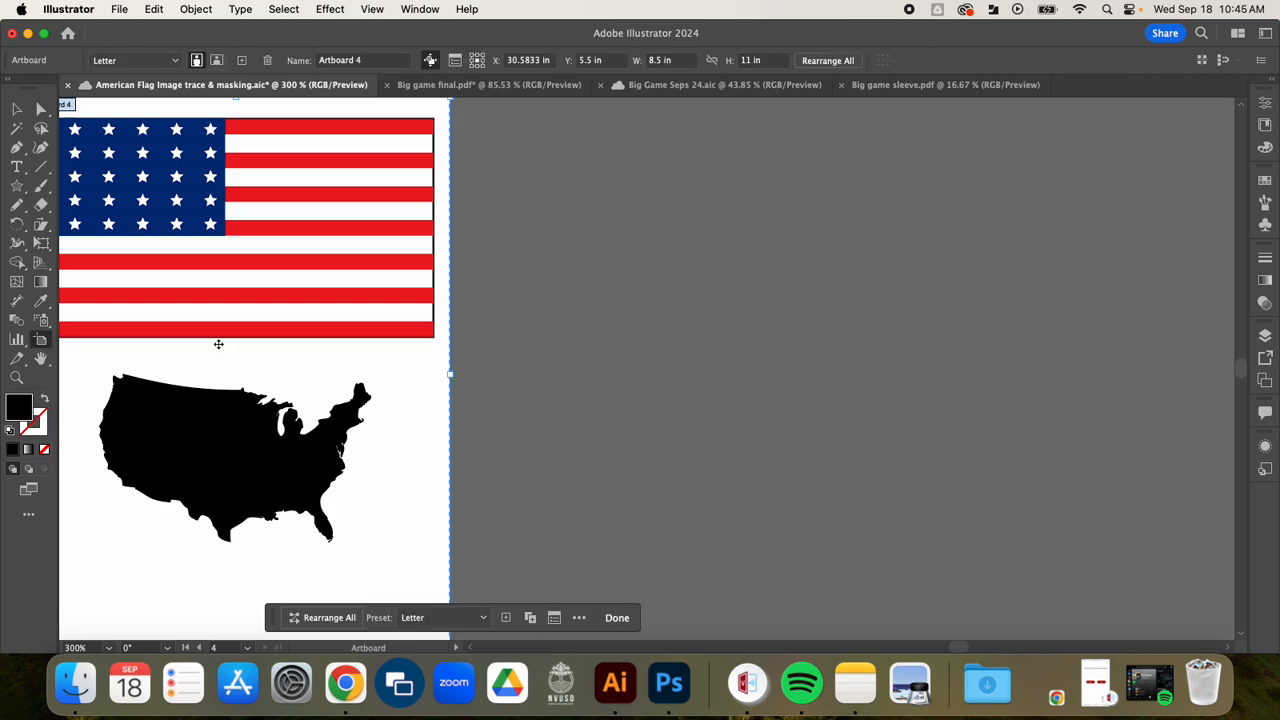
click(1266, 106)
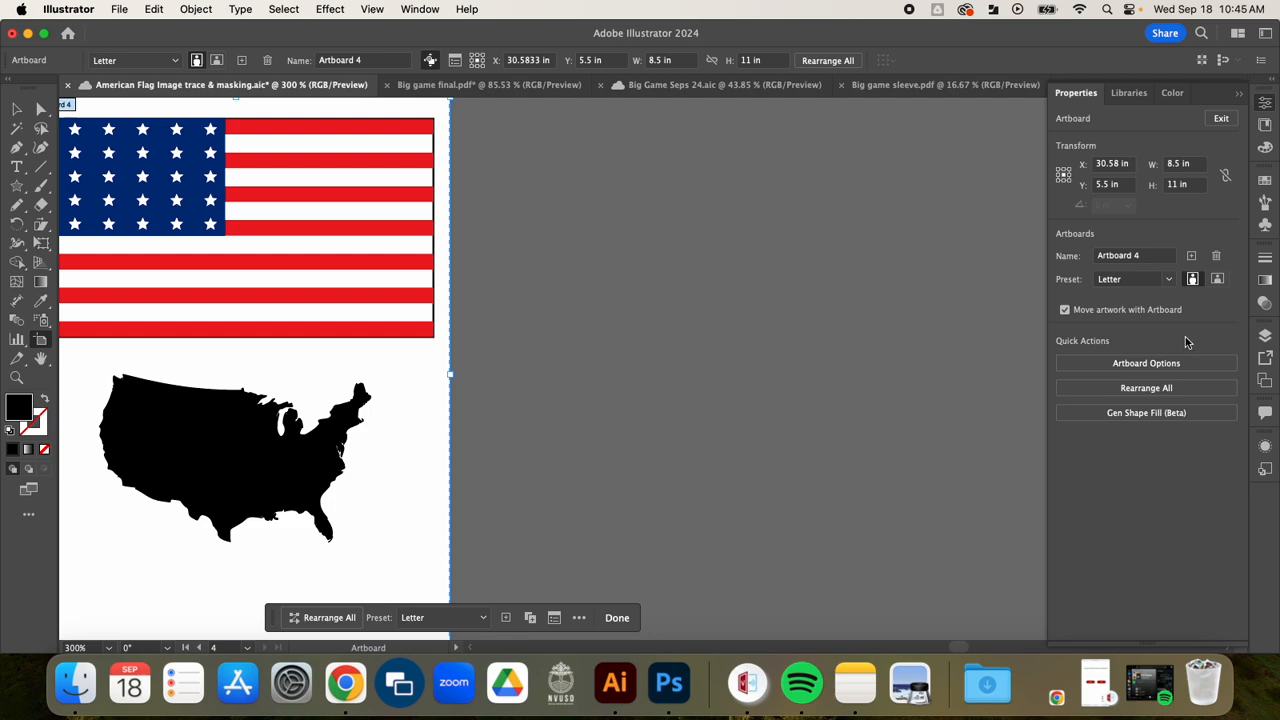
click(1191, 255)
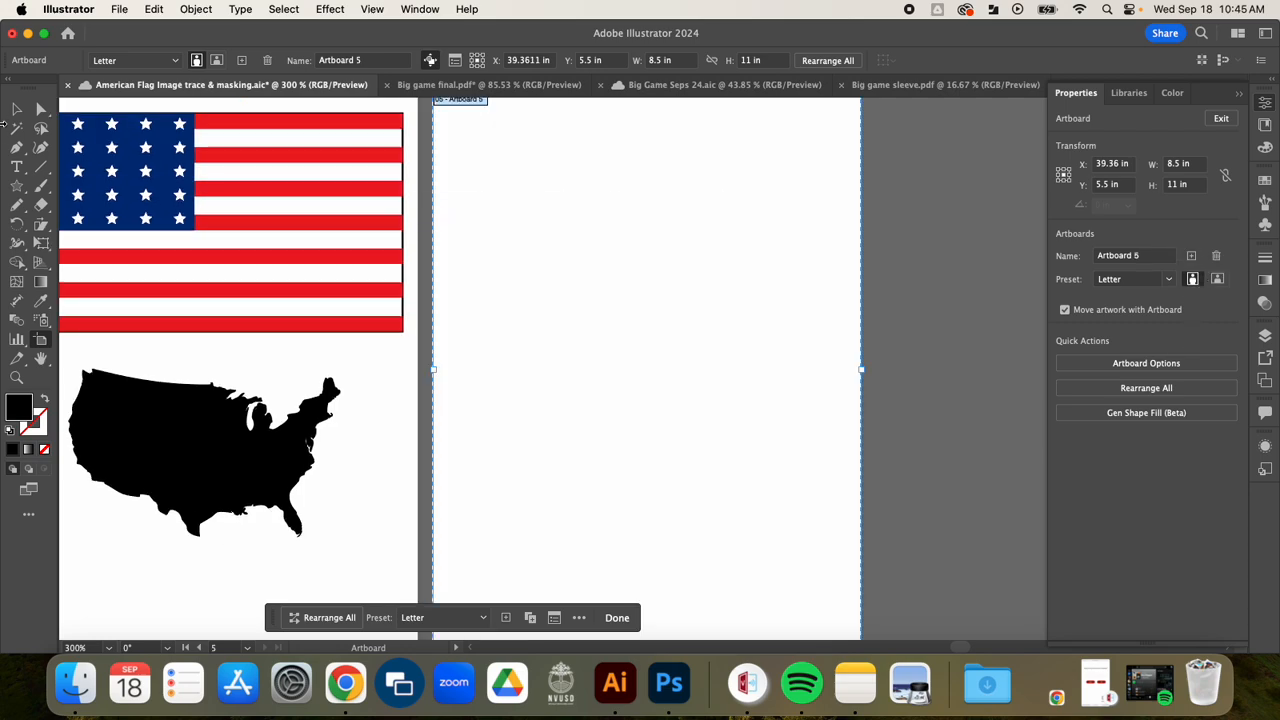
click(17, 108)
click(510, 240)
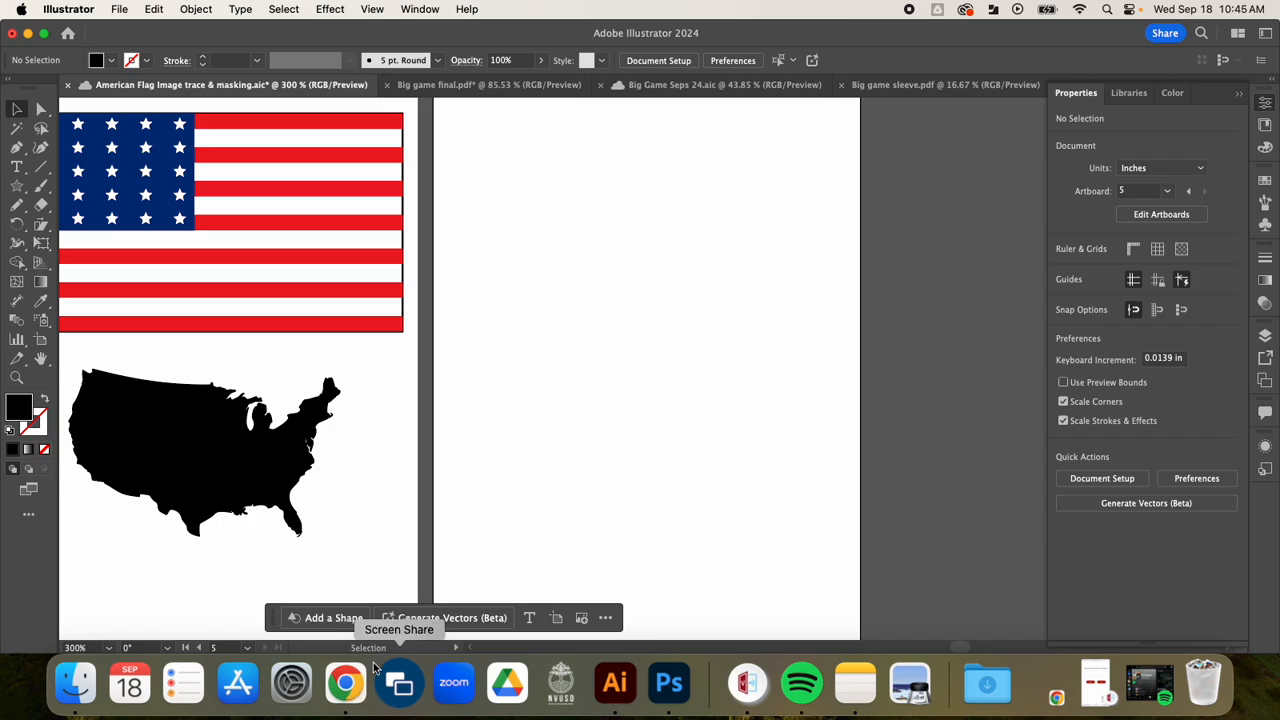
Step: Switch to Chrome and download us-map-silhouette.jpg from the Masking and Image Tracing assignment in Google Classroom
click(357, 685)
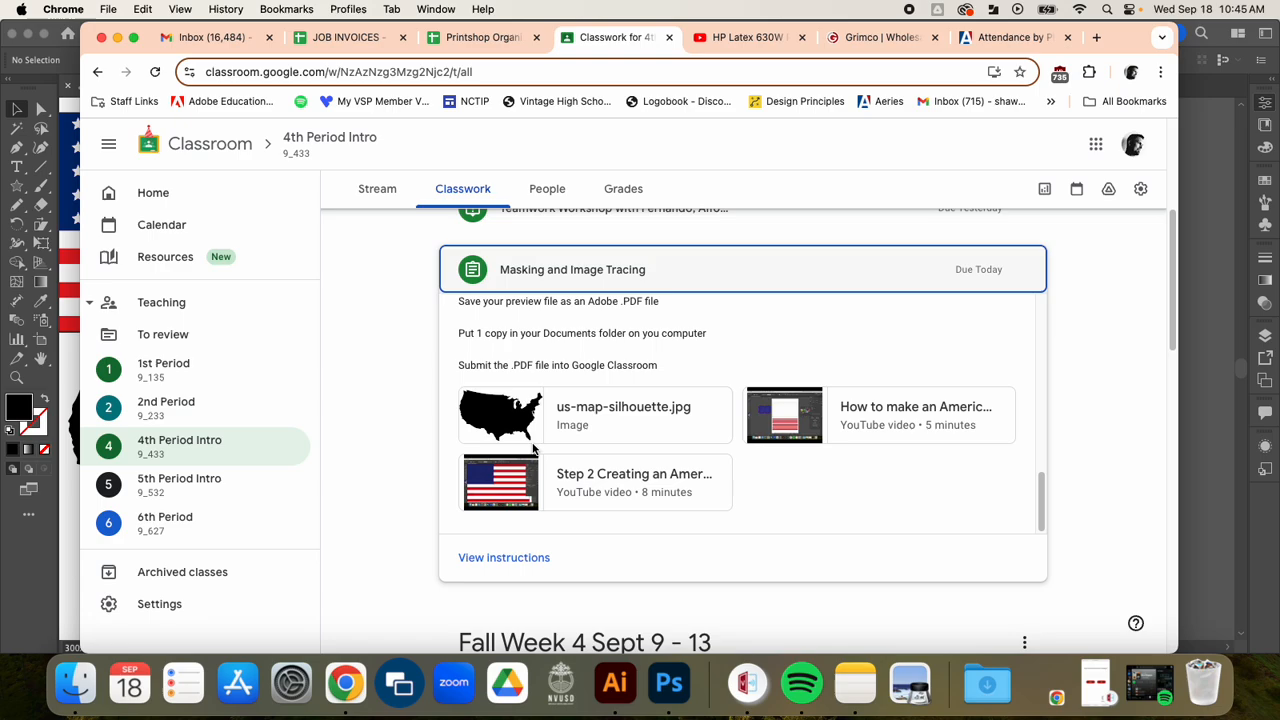
click(573, 409)
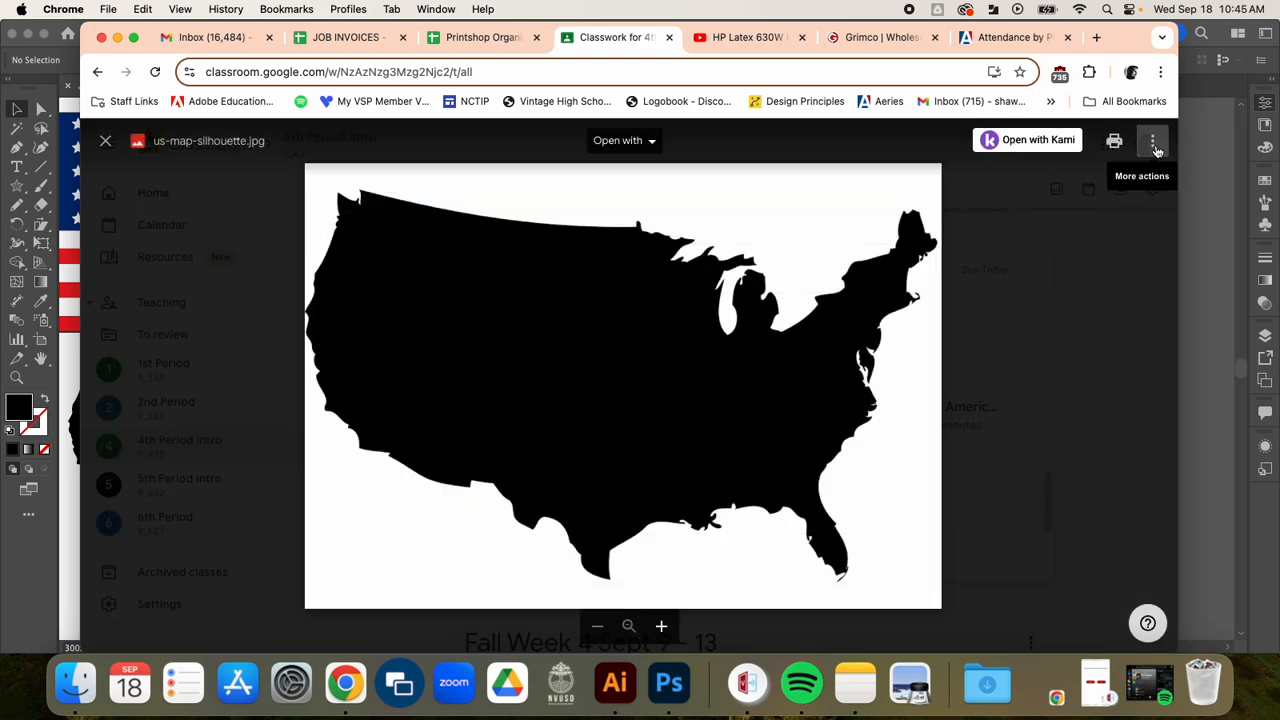
click(1155, 148)
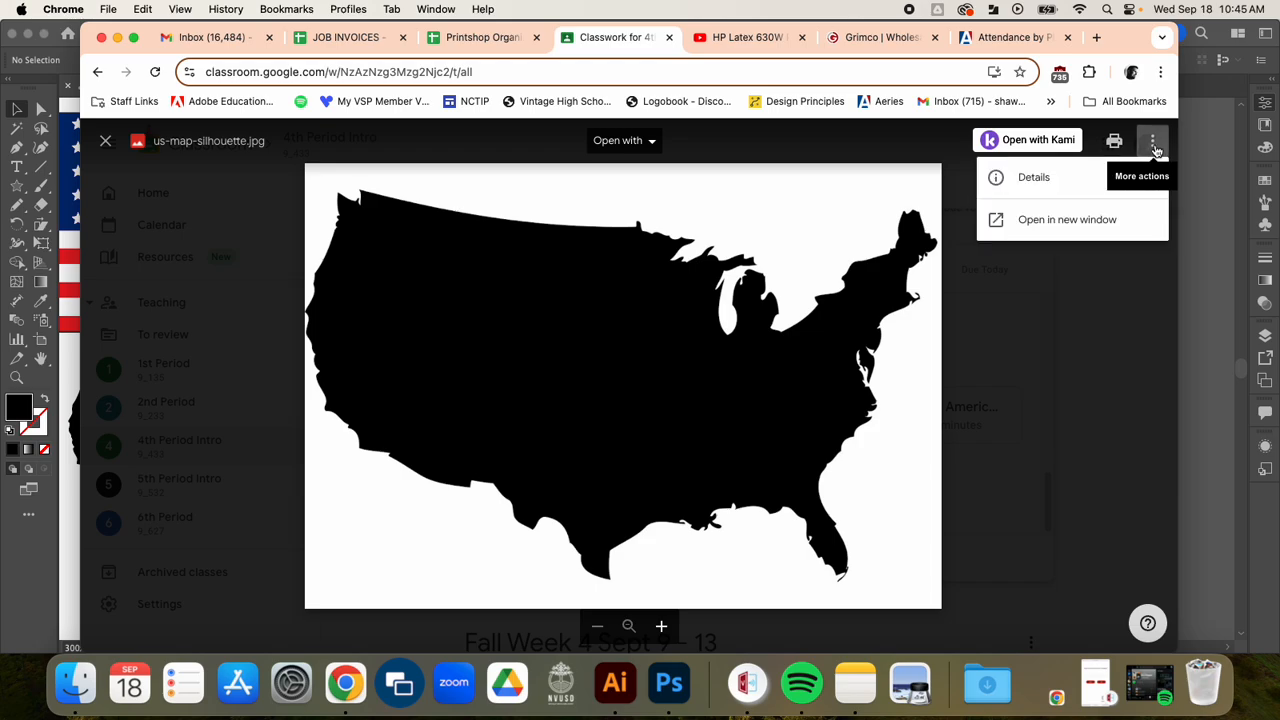
click(1097, 221)
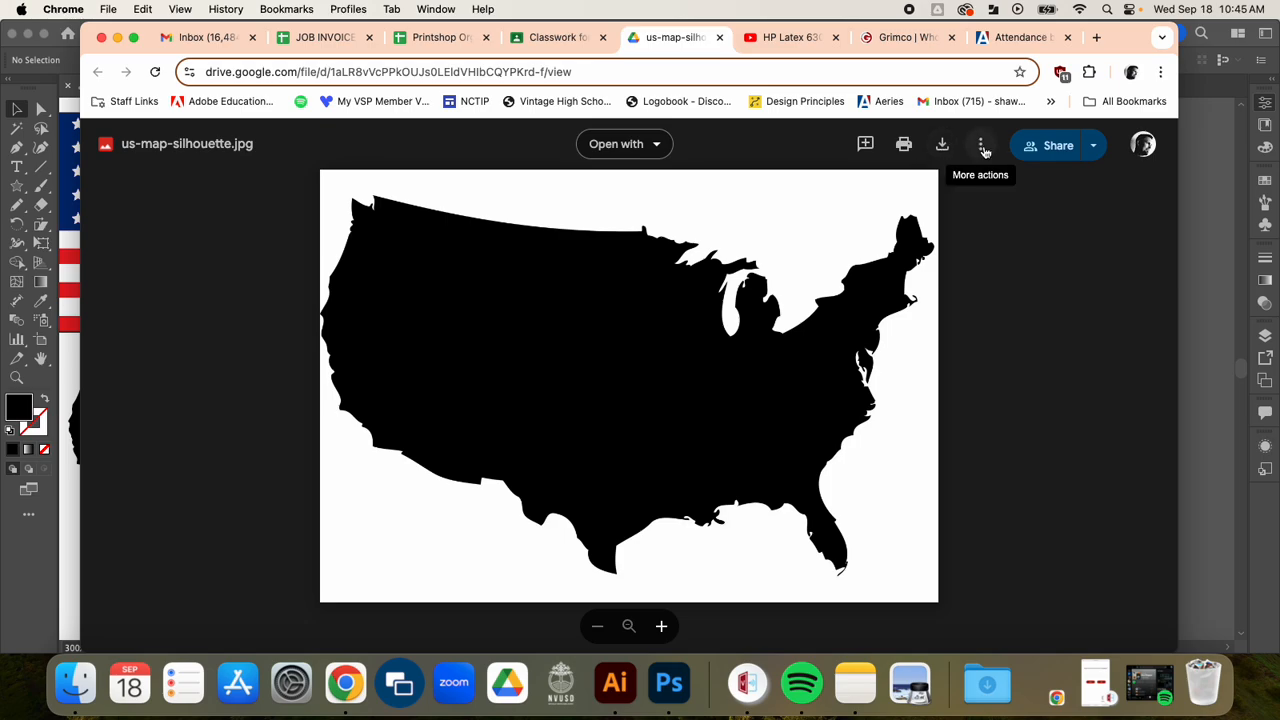
click(941, 146)
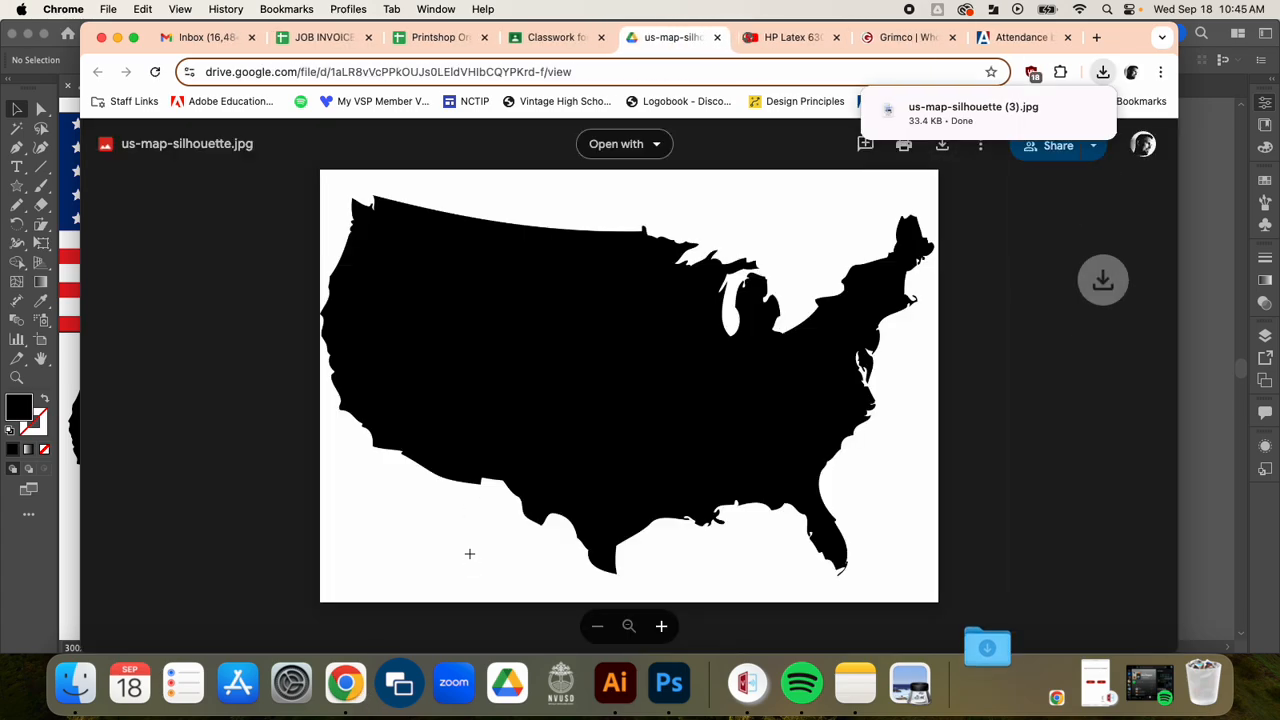
Step: Switch back to Illustrator and place us-map-silhouette (3).jpg from Downloads as a linked image near the new artboard's upper-left corner
click(614, 683)
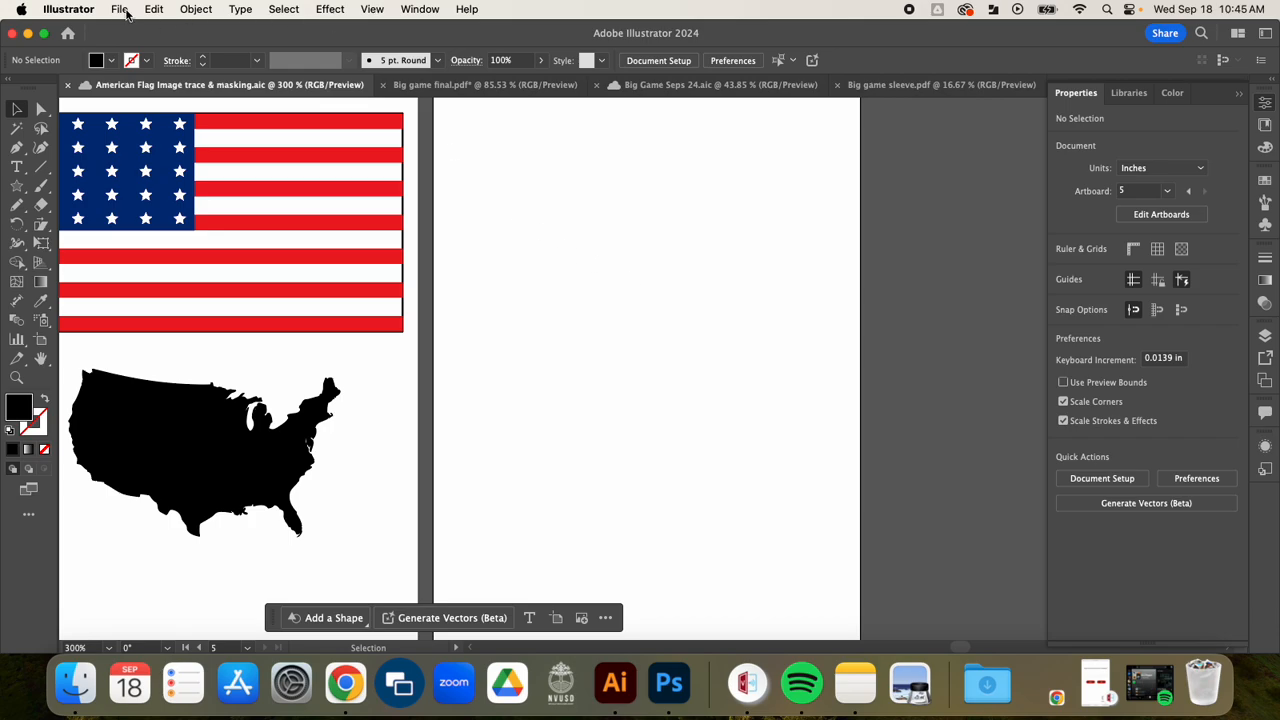
click(119, 9)
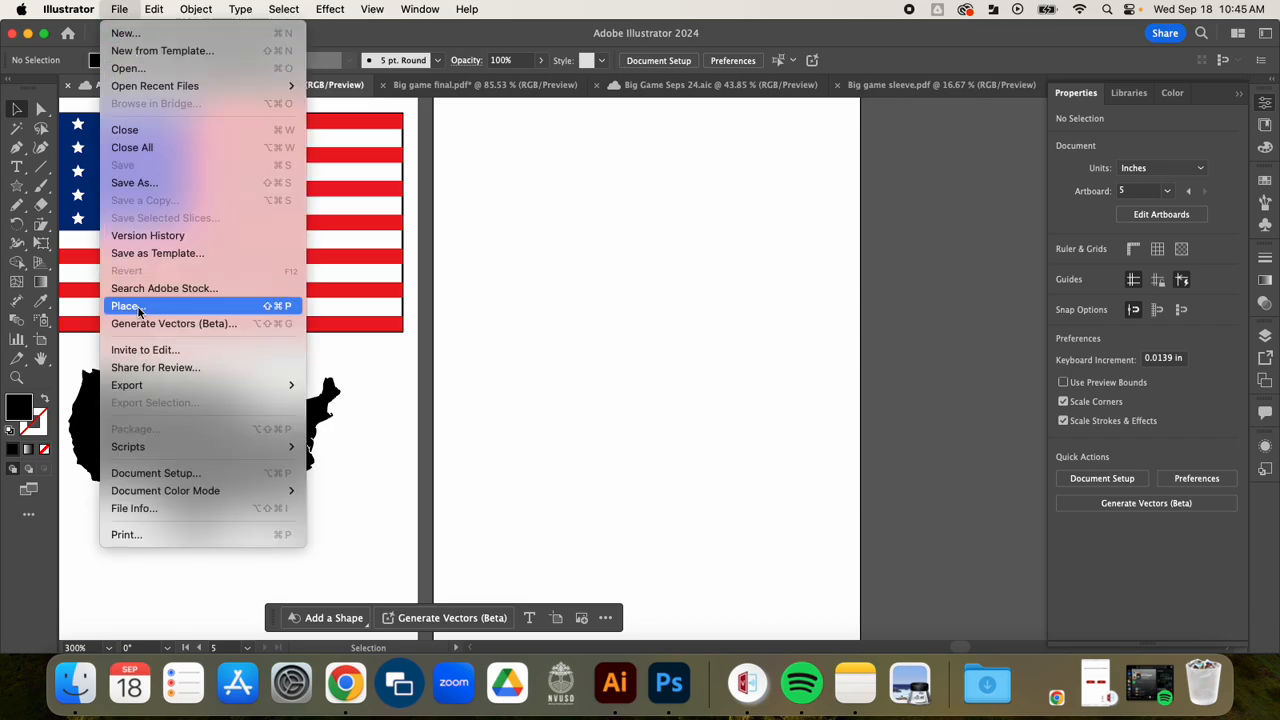
click(190, 313)
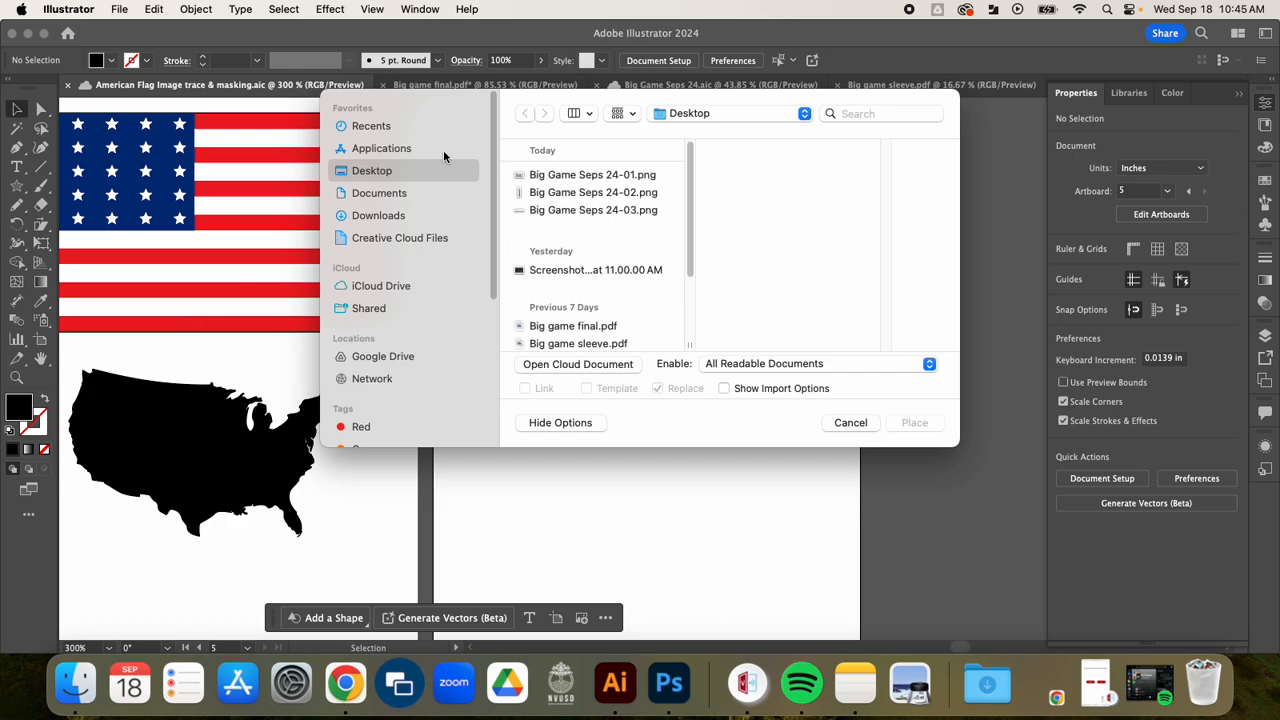
click(385, 217)
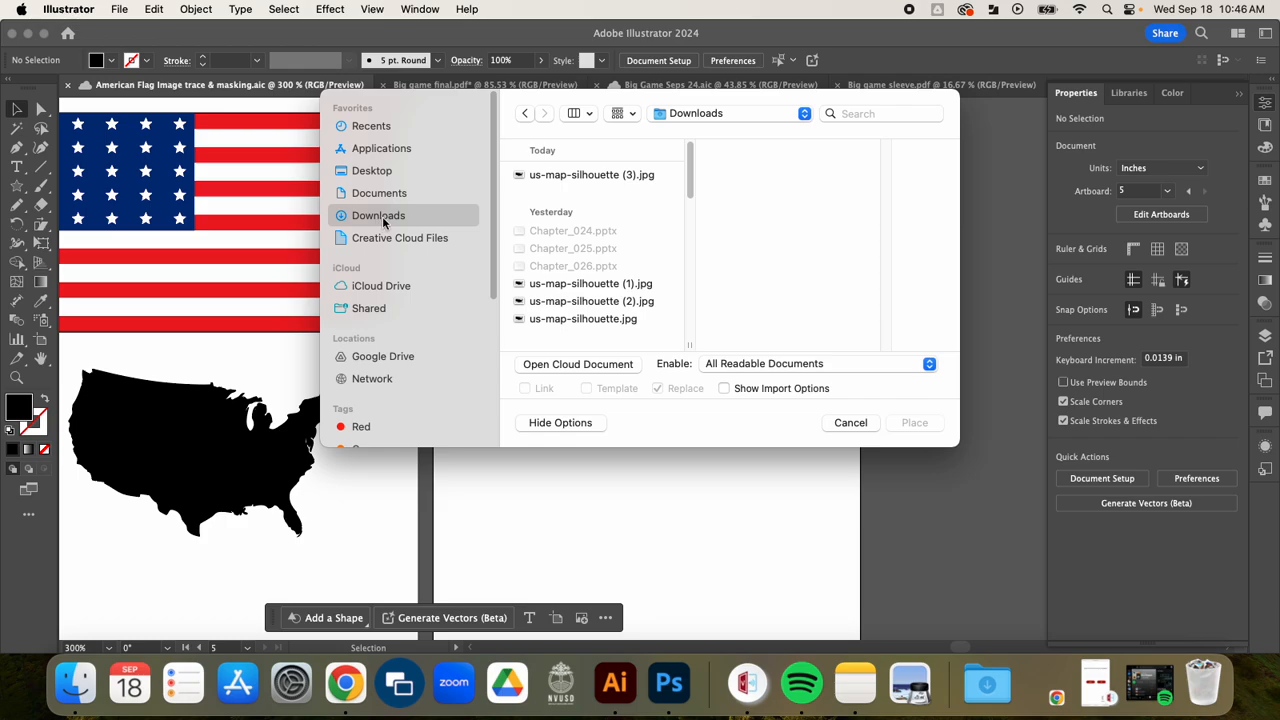
click(558, 177)
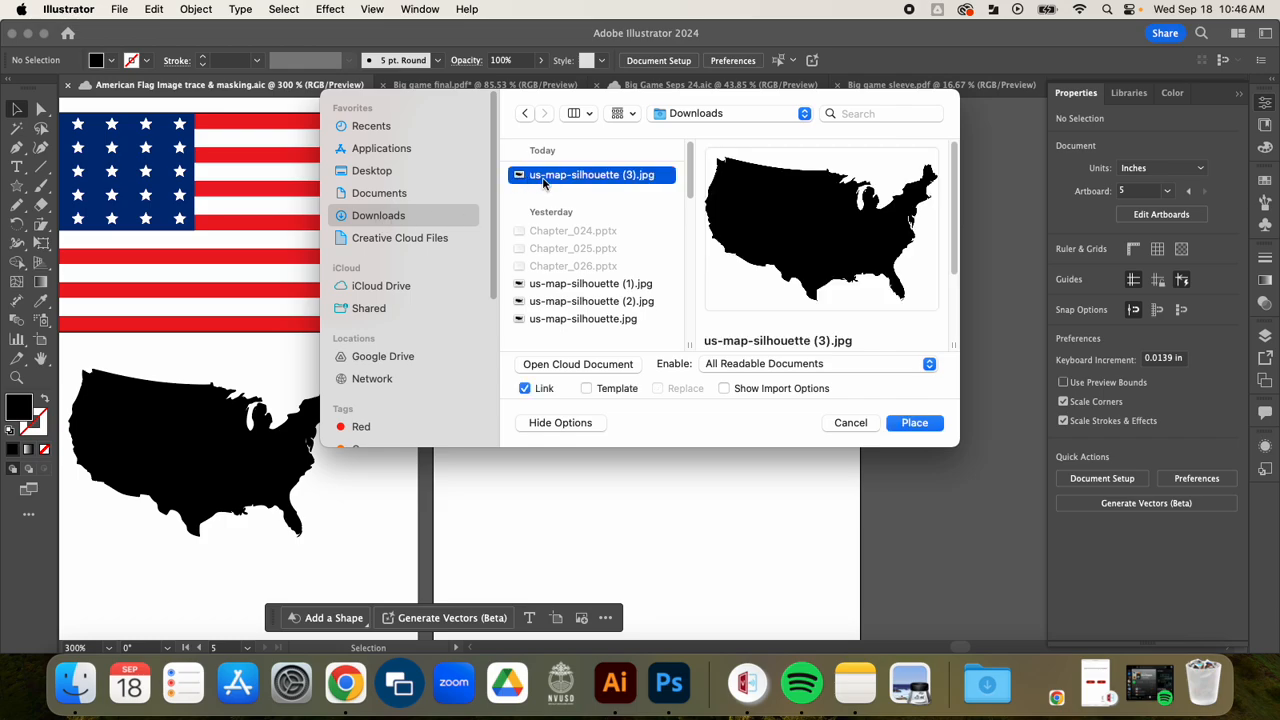
click(915, 423)
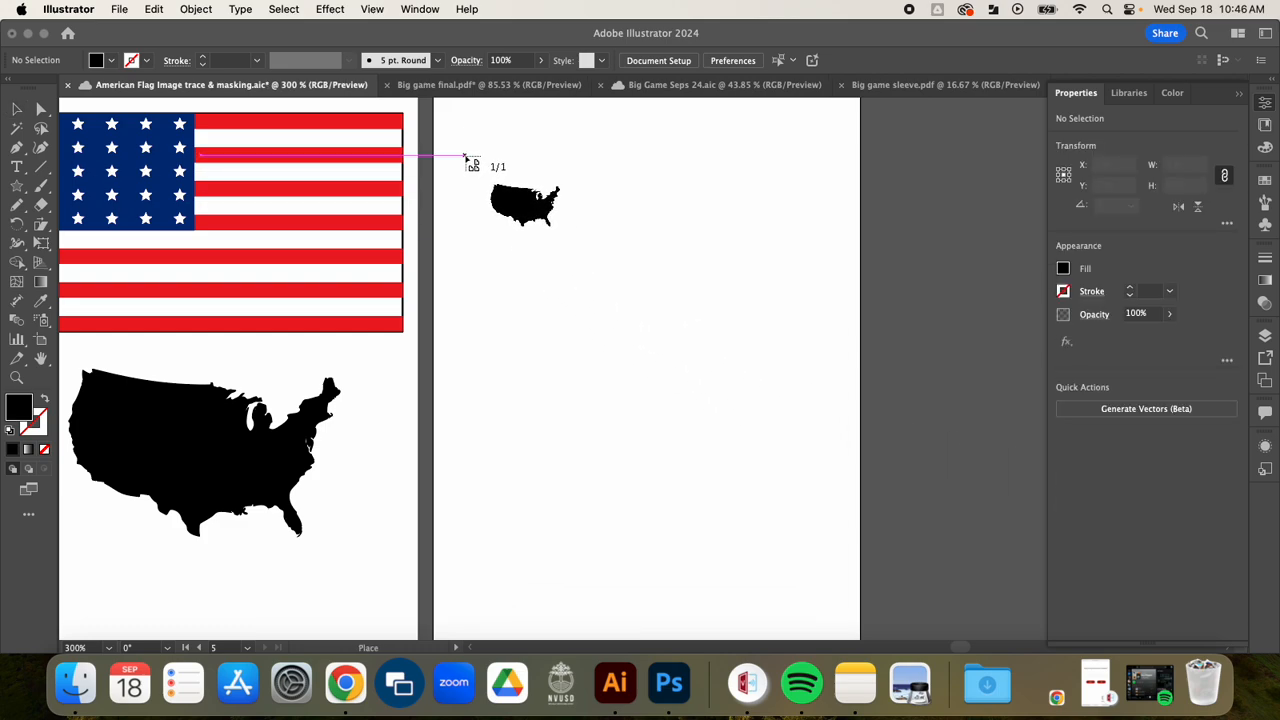
click(465, 148)
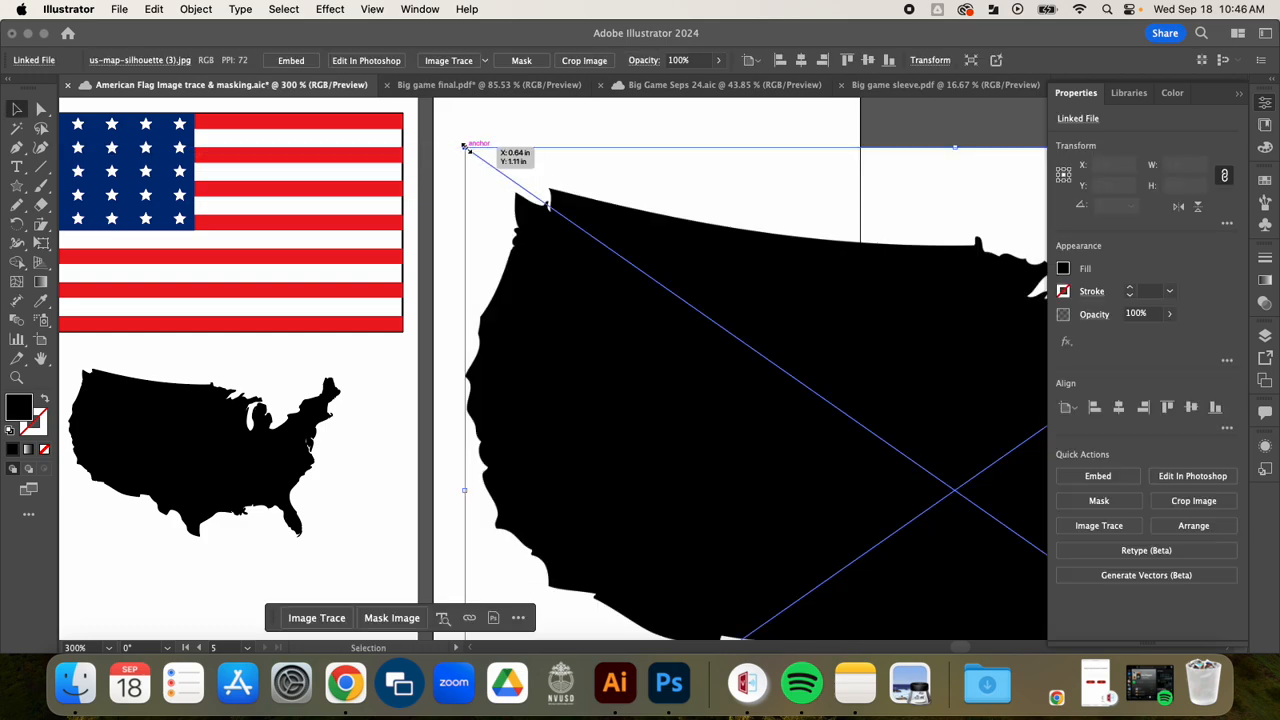
Step: Move the placed map image so its upper edge lines up with the new artboard's upper edge
drag(835, 436, 829, 391)
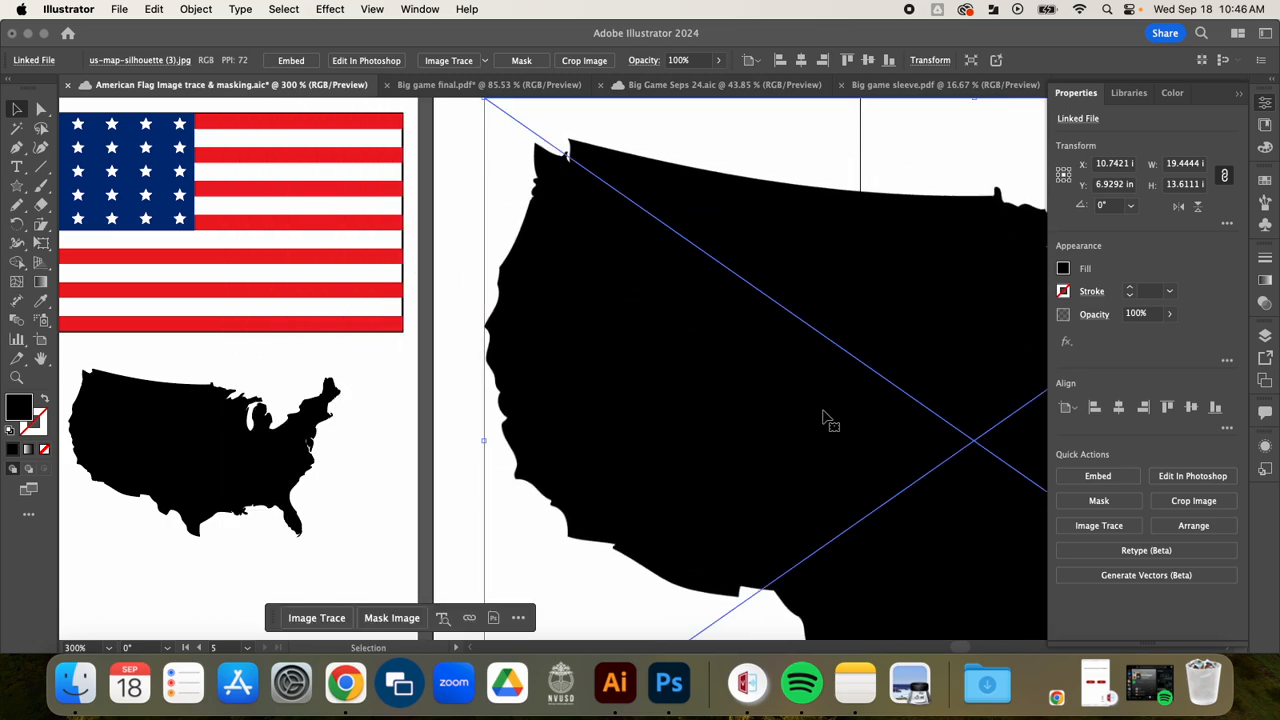
drag(830, 174, 424, 102)
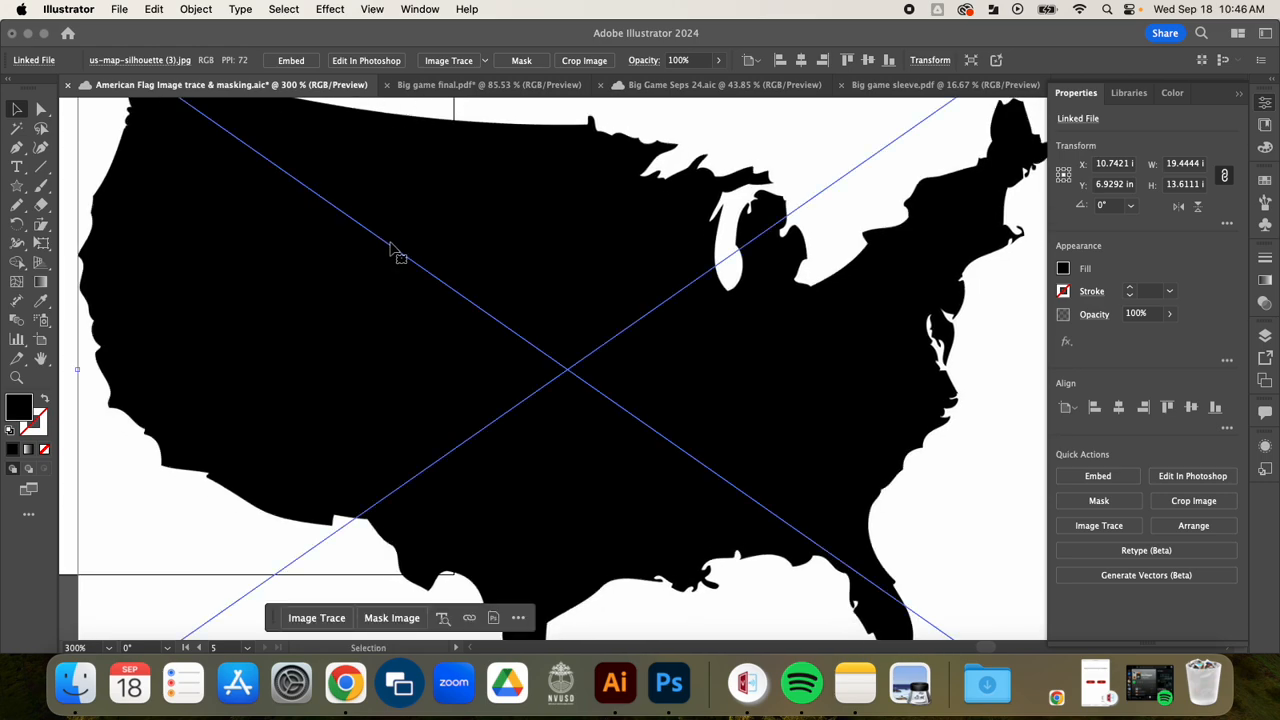
scroll(392, 250, down, 2)
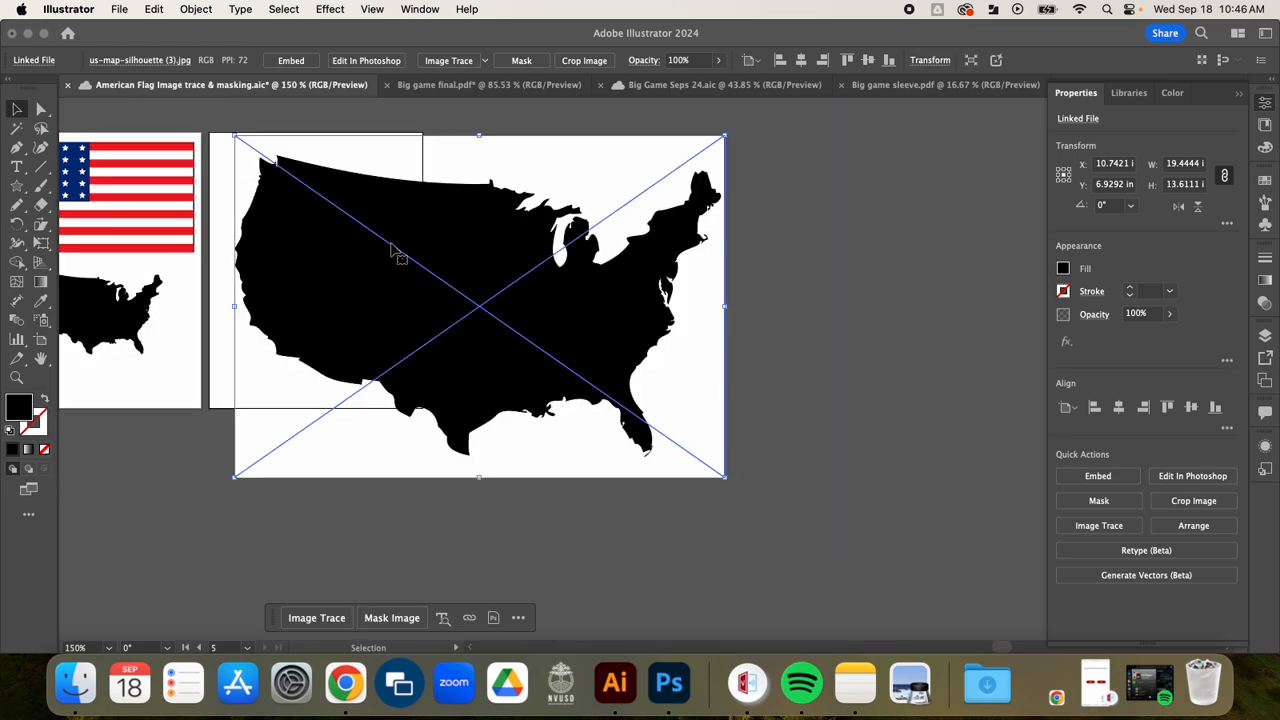
drag(395, 251, 374, 274)
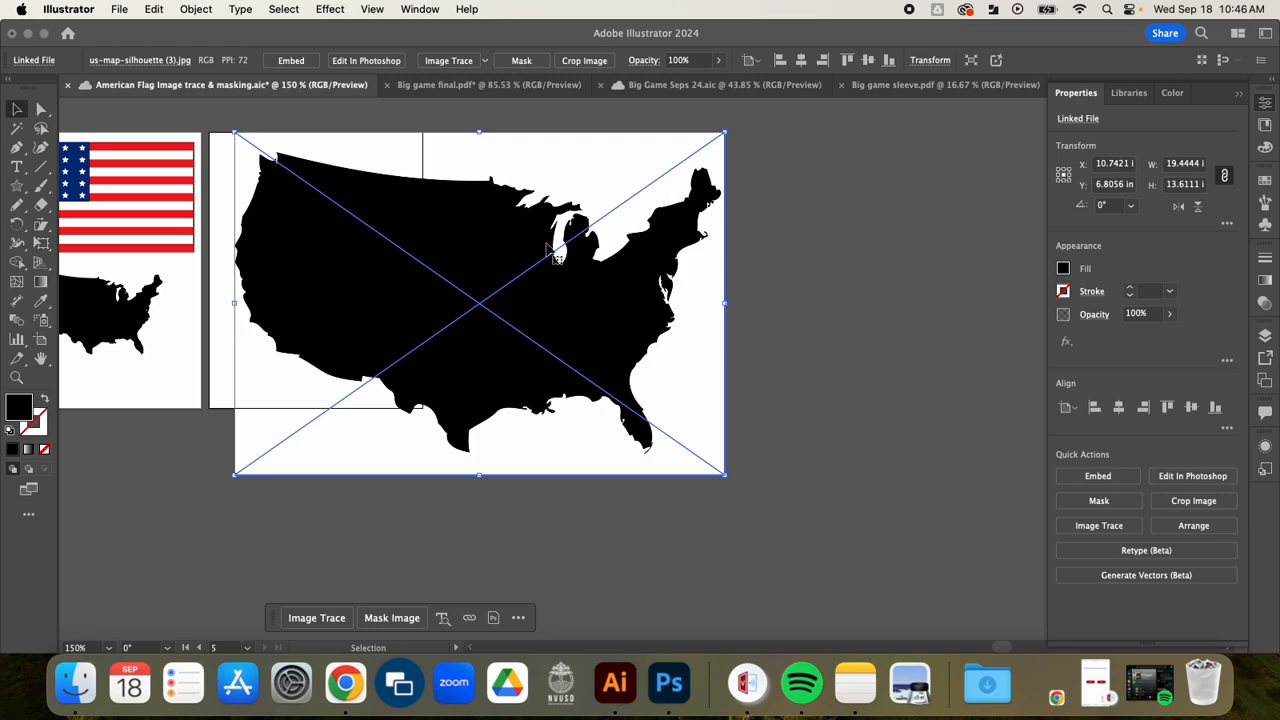
drag(437, 332, 452, 330)
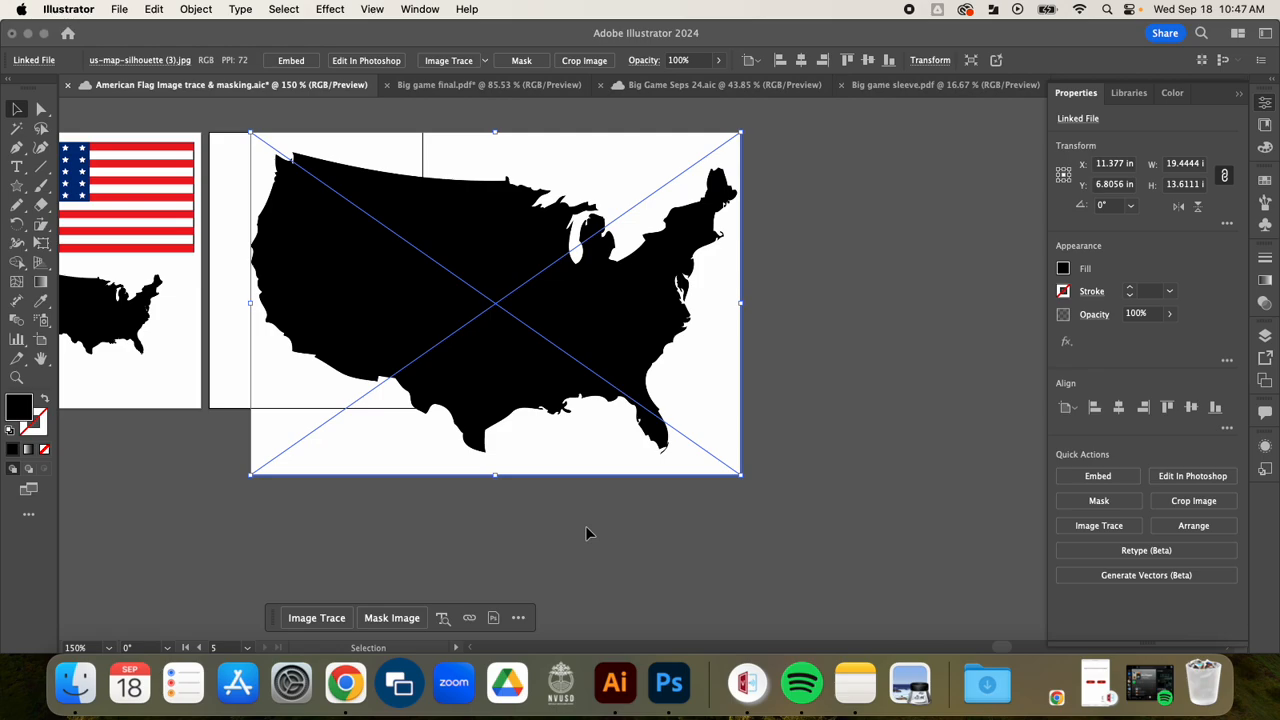
Step: Save the document, and embed the linked map image, shifting it slightly down and to the right
key(super+s)
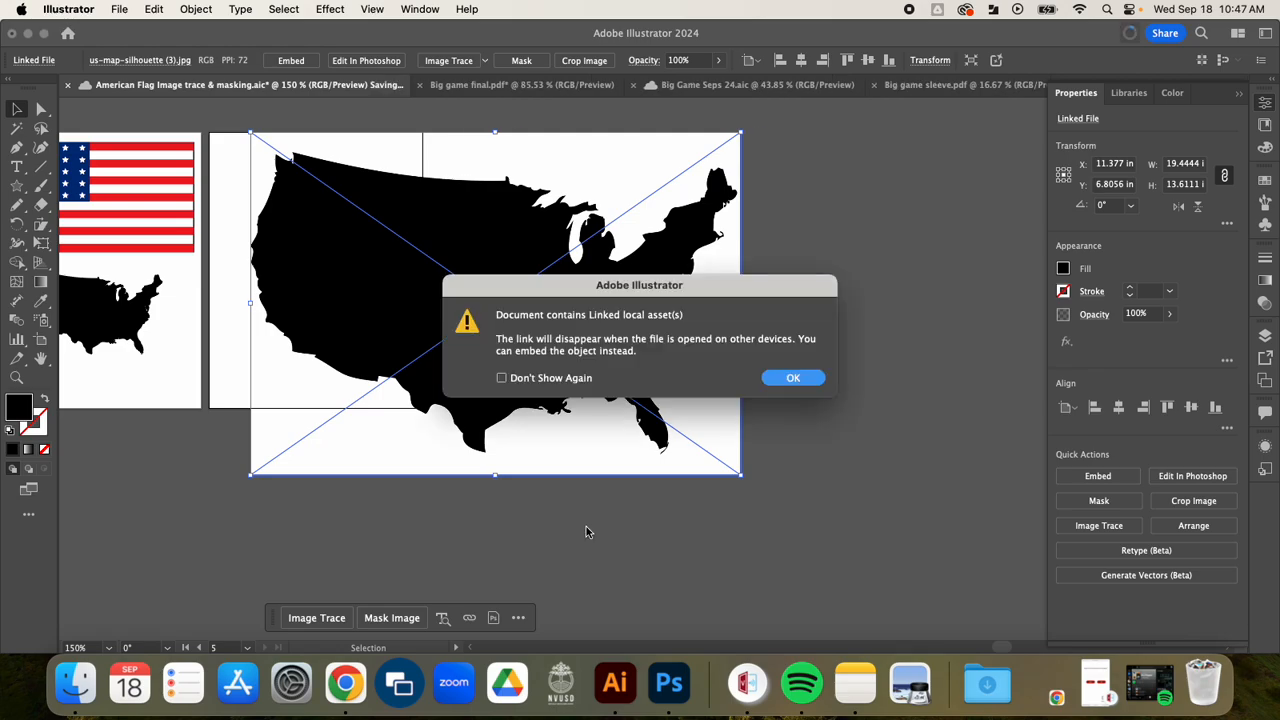
click(793, 379)
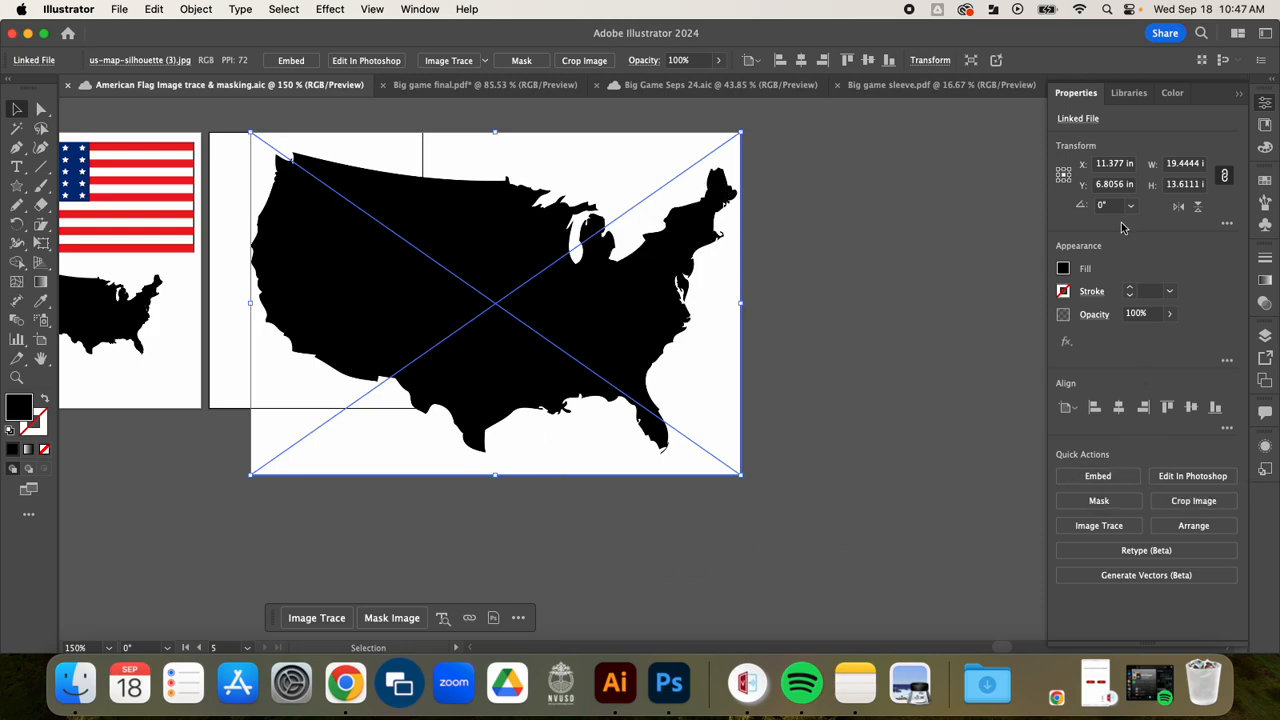
click(1097, 478)
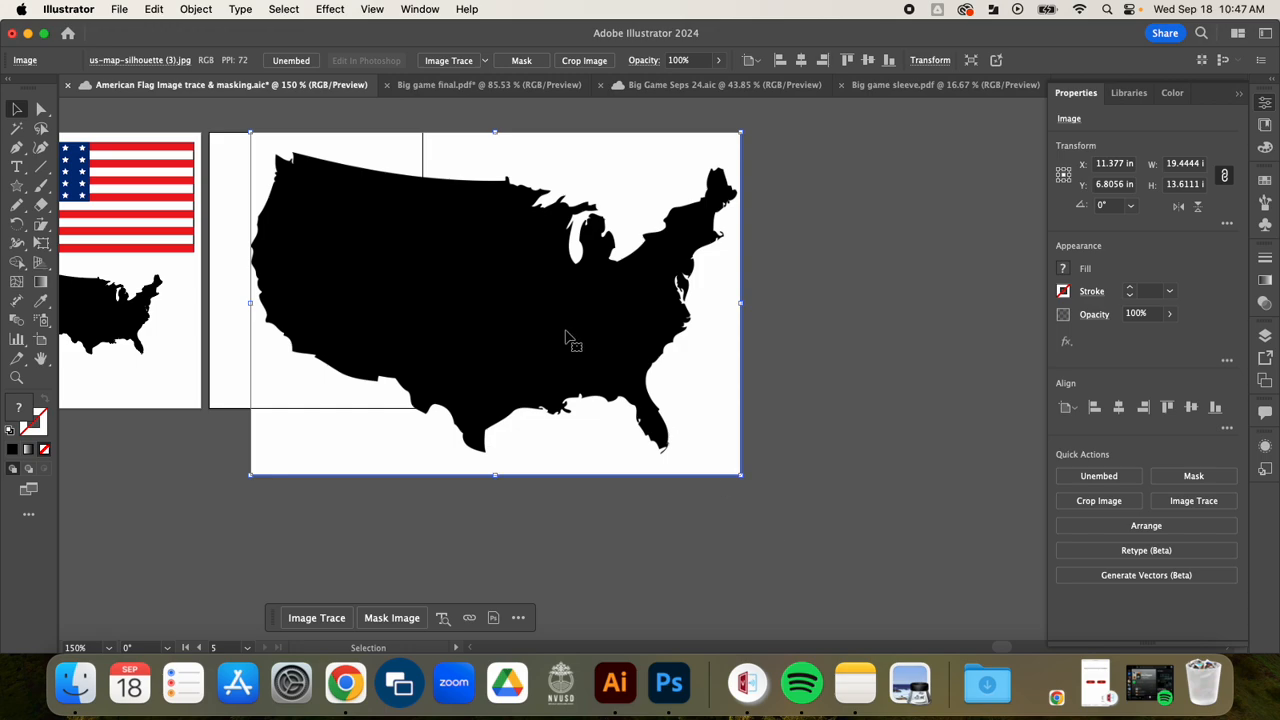
drag(376, 268, 414, 286)
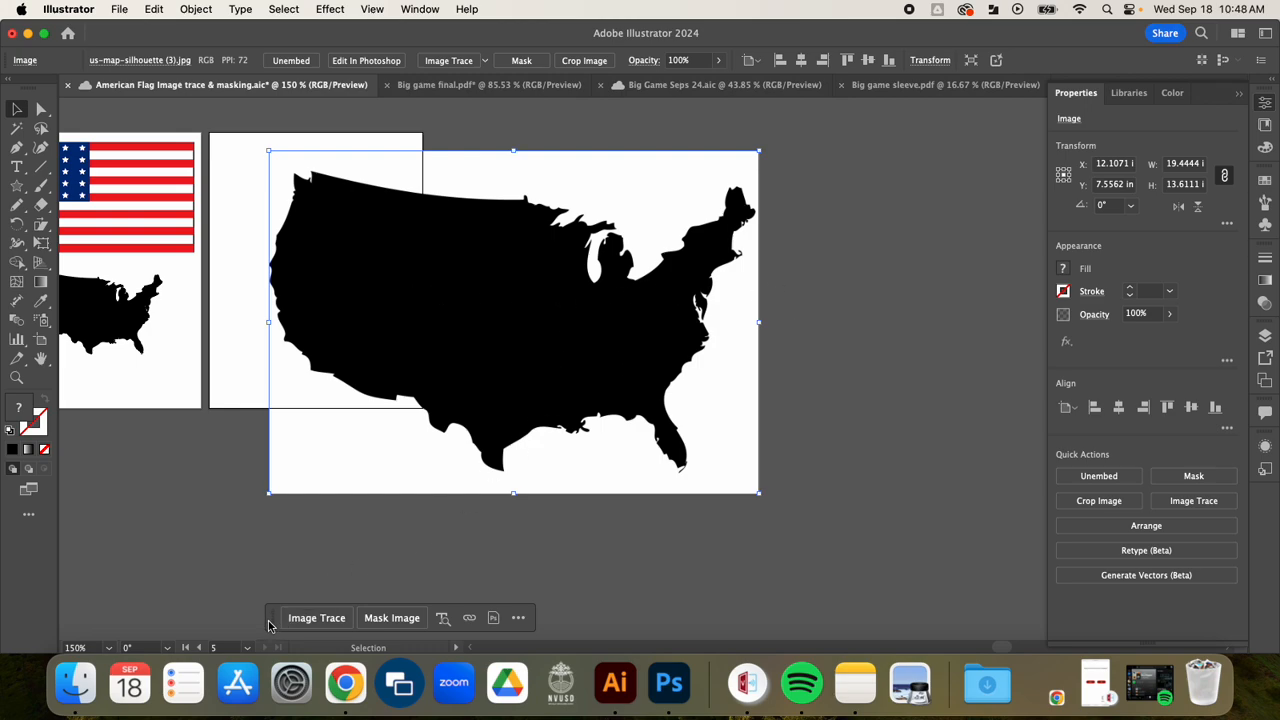
Step: Image-trace the embedded US map with the Silhouettes preset
mouse_move(272, 620)
mouse_down()
mouse_move(478, 540)
mouse_move(393, 538)
mouse_up()
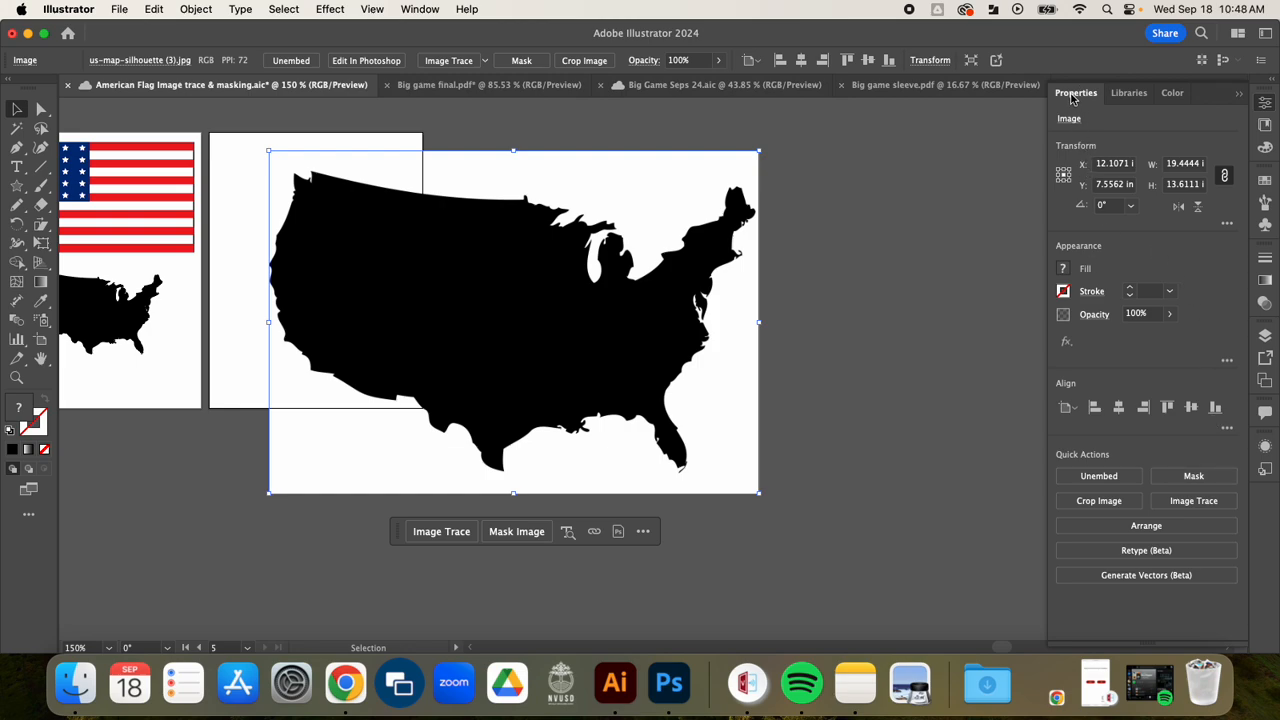
click(1194, 504)
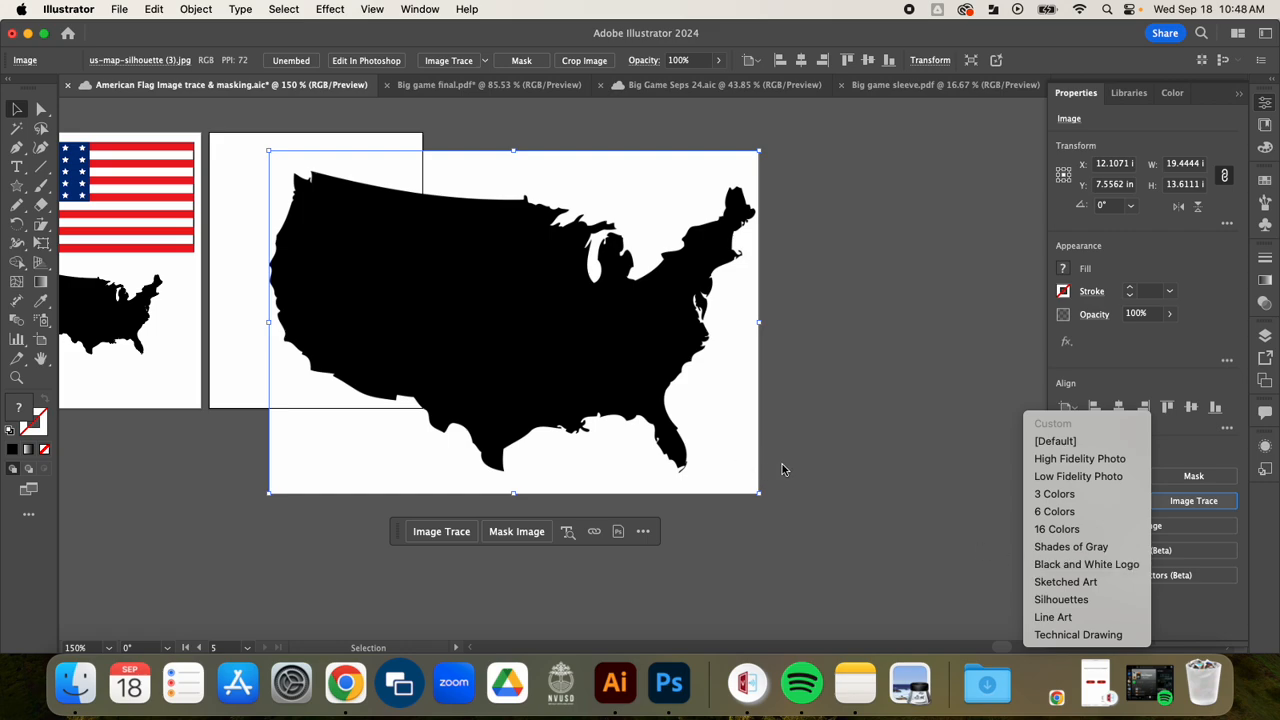
click(1077, 600)
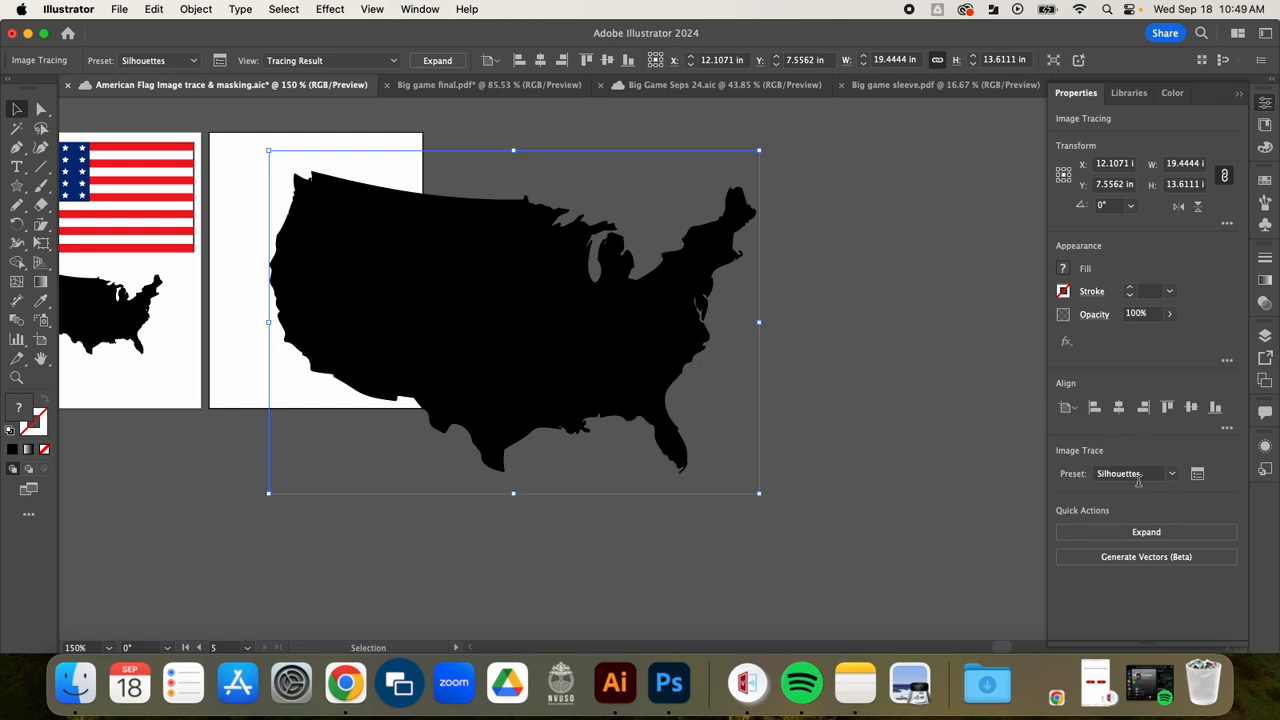
Step: Show the detailed Image Trace settings without the advanced options and set the map tracing's threshold to 220
click(1199, 477)
drag(388, 111, 924, 126)
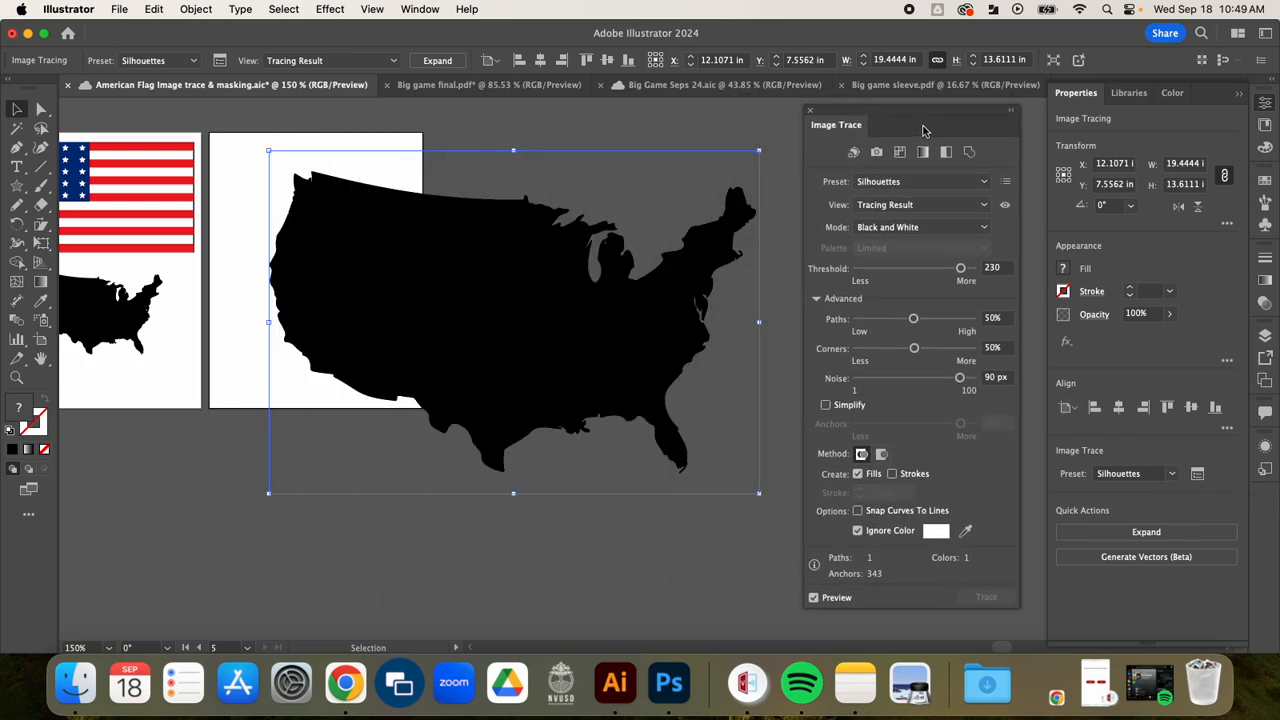
click(817, 299)
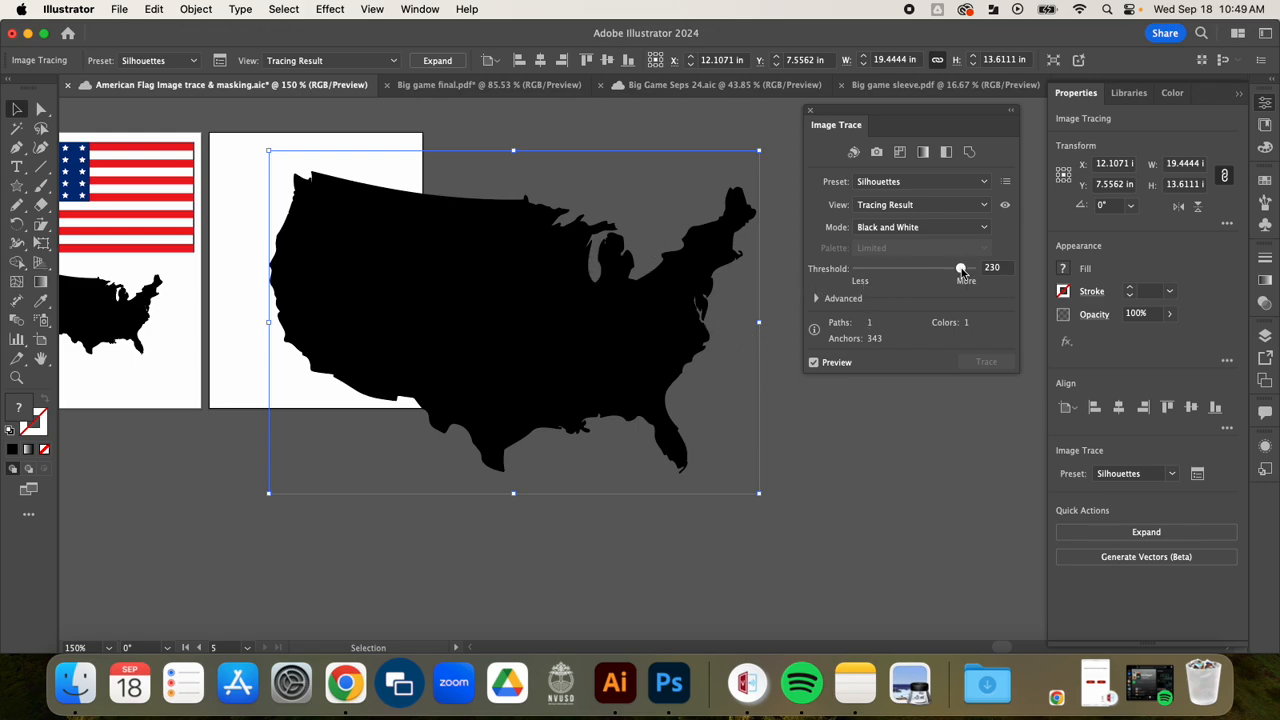
mouse_move(961, 271)
mouse_down()
mouse_move(858, 279)
mouse_move(977, 270)
mouse_move(949, 270)
mouse_up()
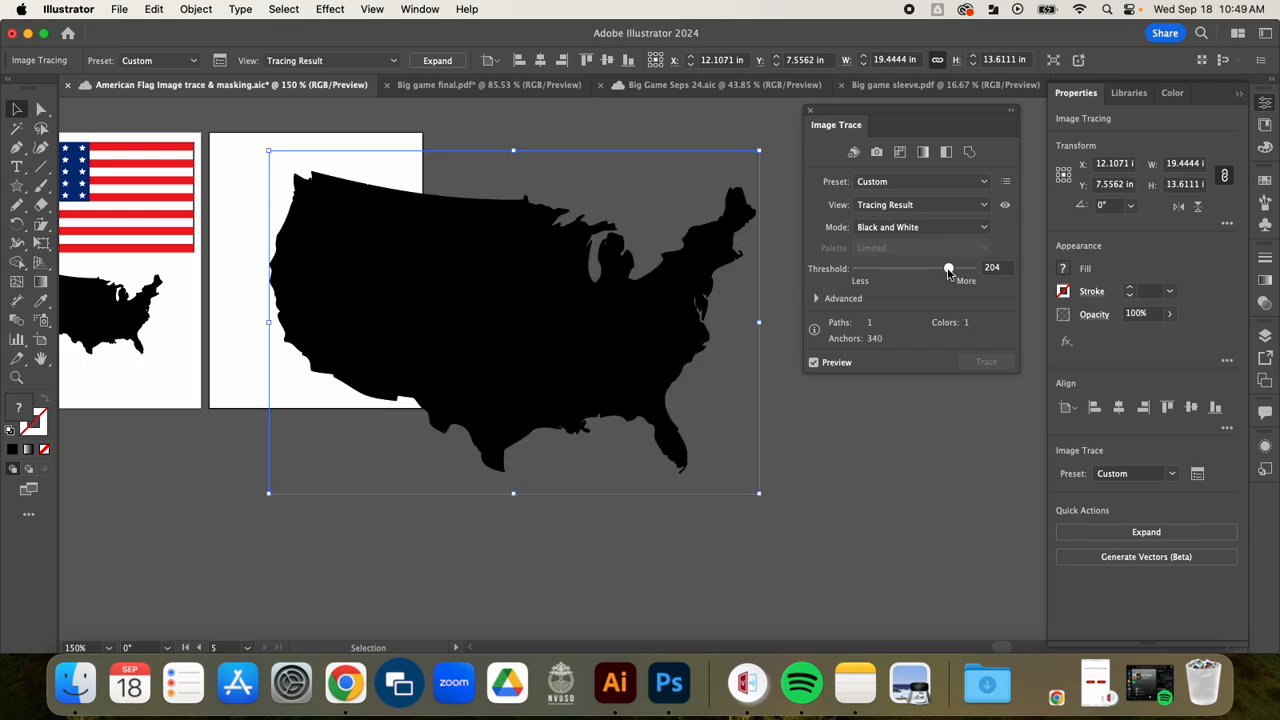
click(1010, 270)
text(220)
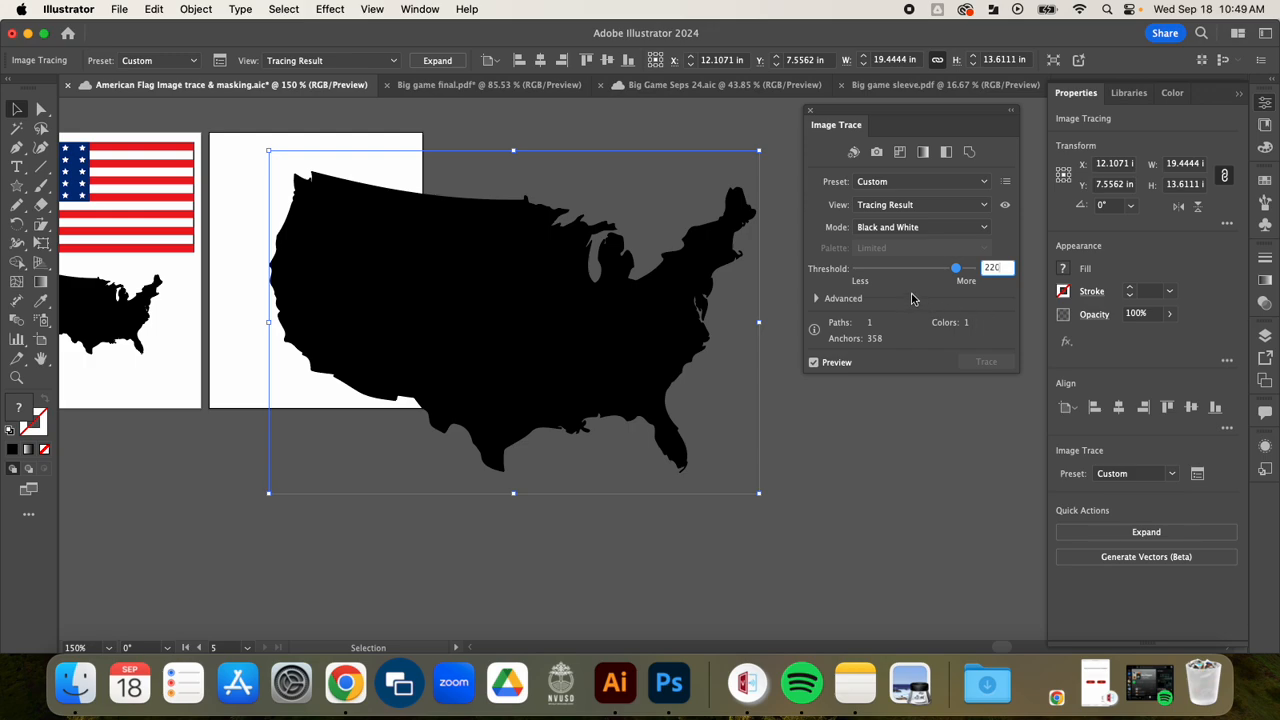
key(Return)
Step: Set the map tracing's advanced options to 0% corners and 1 px noise, and close the Image Trace settings
click(816, 299)
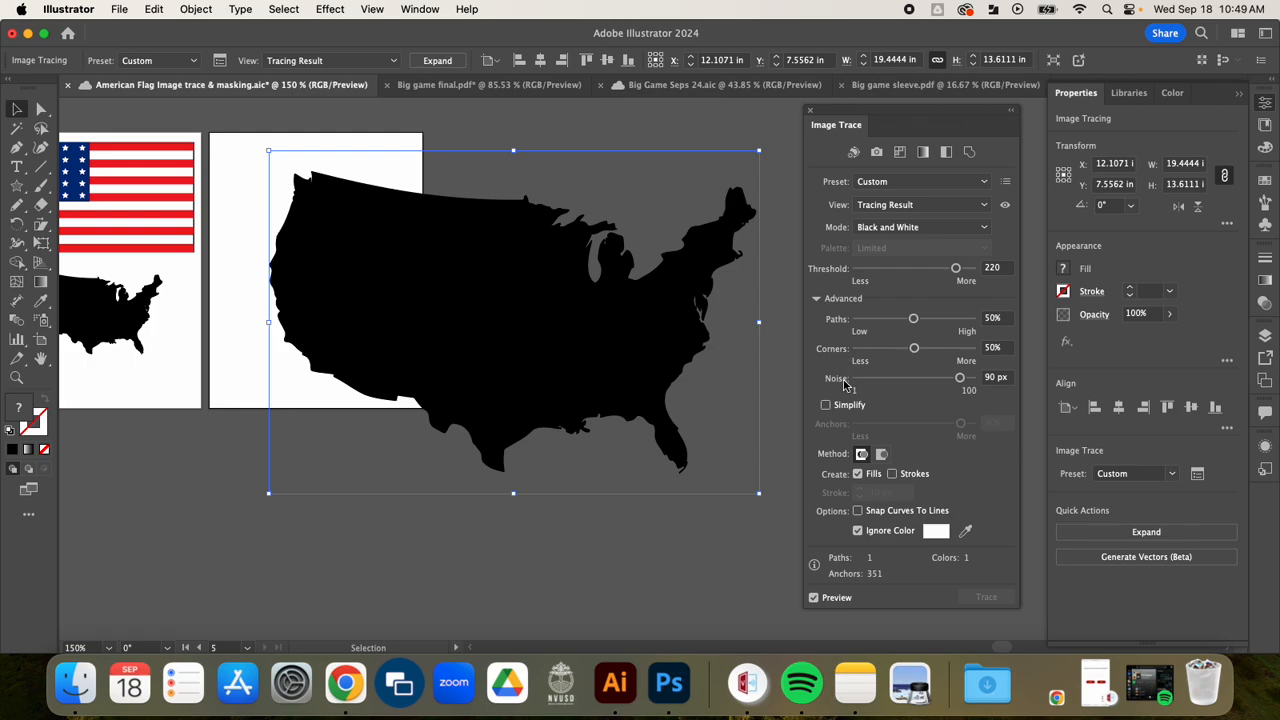
drag(913, 348, 850, 349)
drag(940, 382, 818, 398)
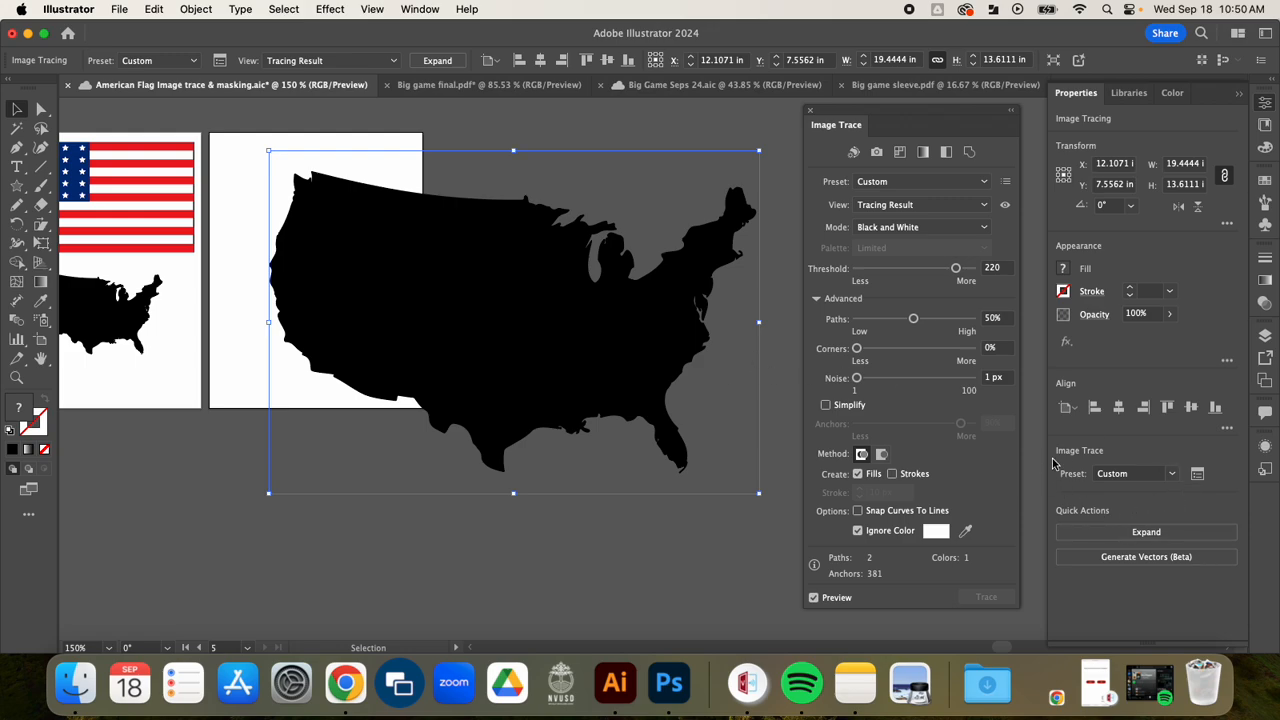
click(811, 111)
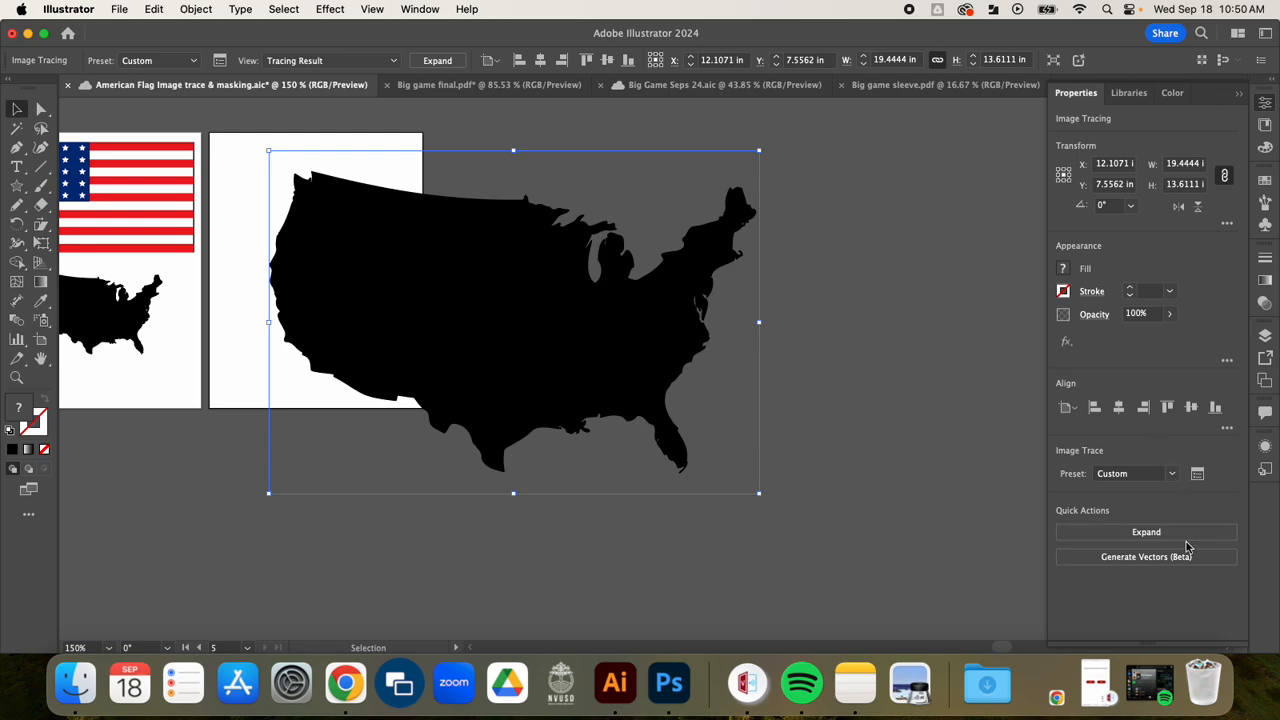
Step: Expand the traced US map into vector paths and move it to the right and slightly up
click(1146, 532)
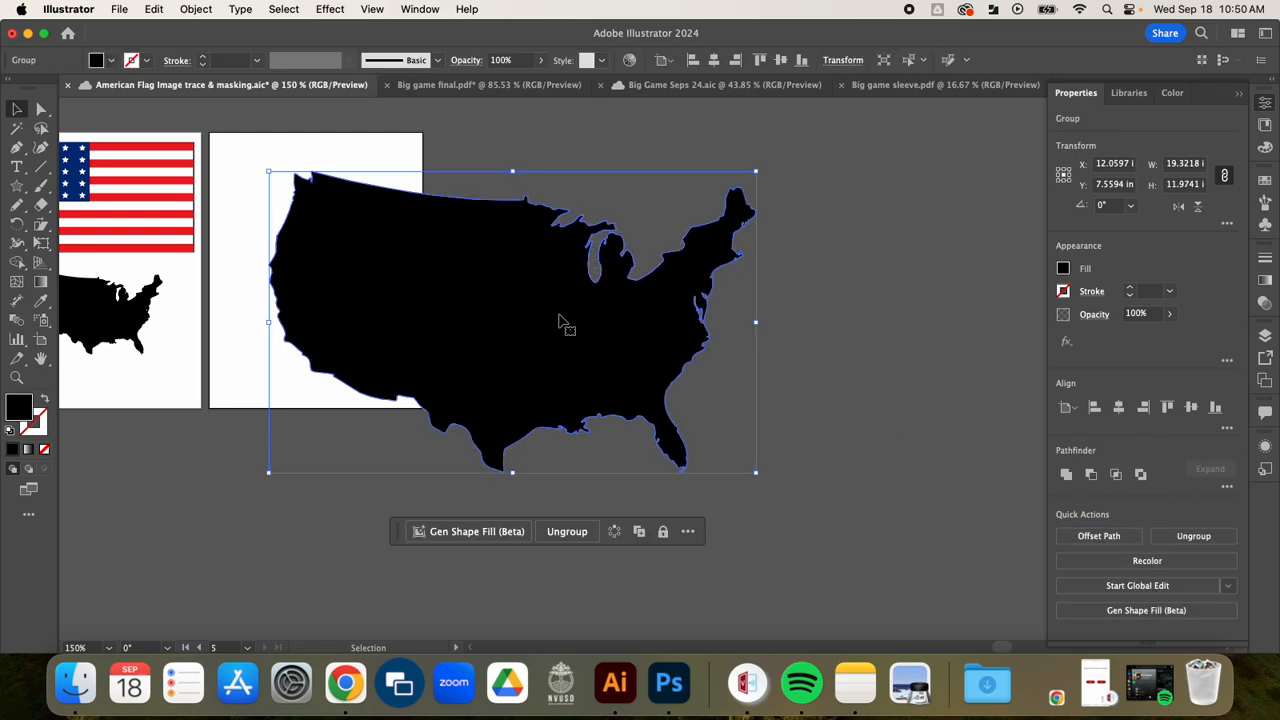
drag(658, 330, 735, 315)
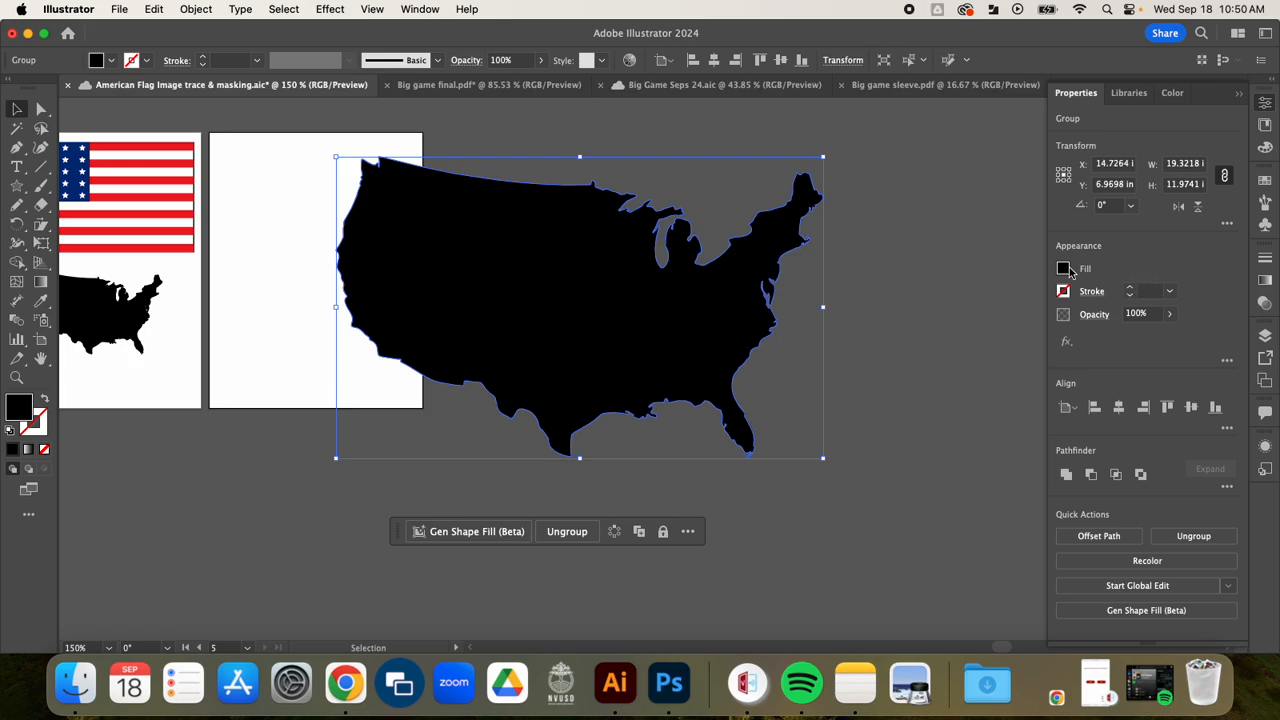
Step: Try red and green swatch fills on the expanded US map, and finish with the black swatch as its fill
click(1064, 270)
click(983, 336)
click(937, 325)
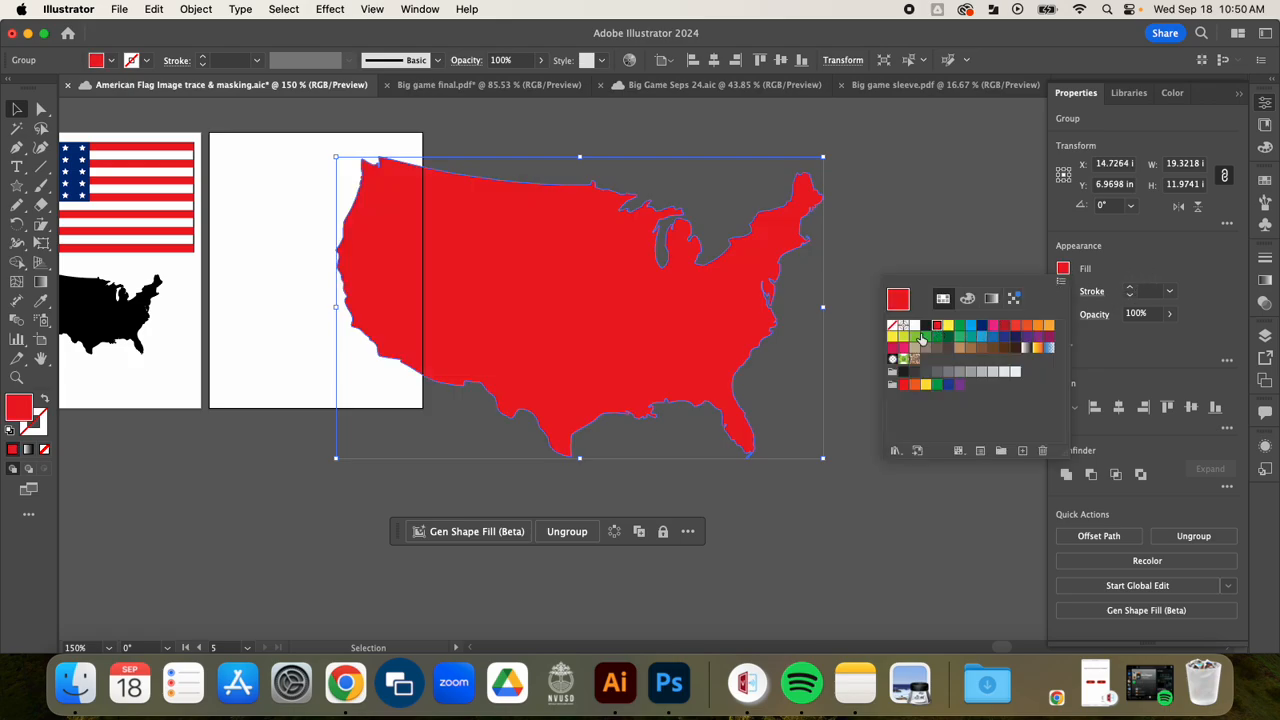
click(927, 336)
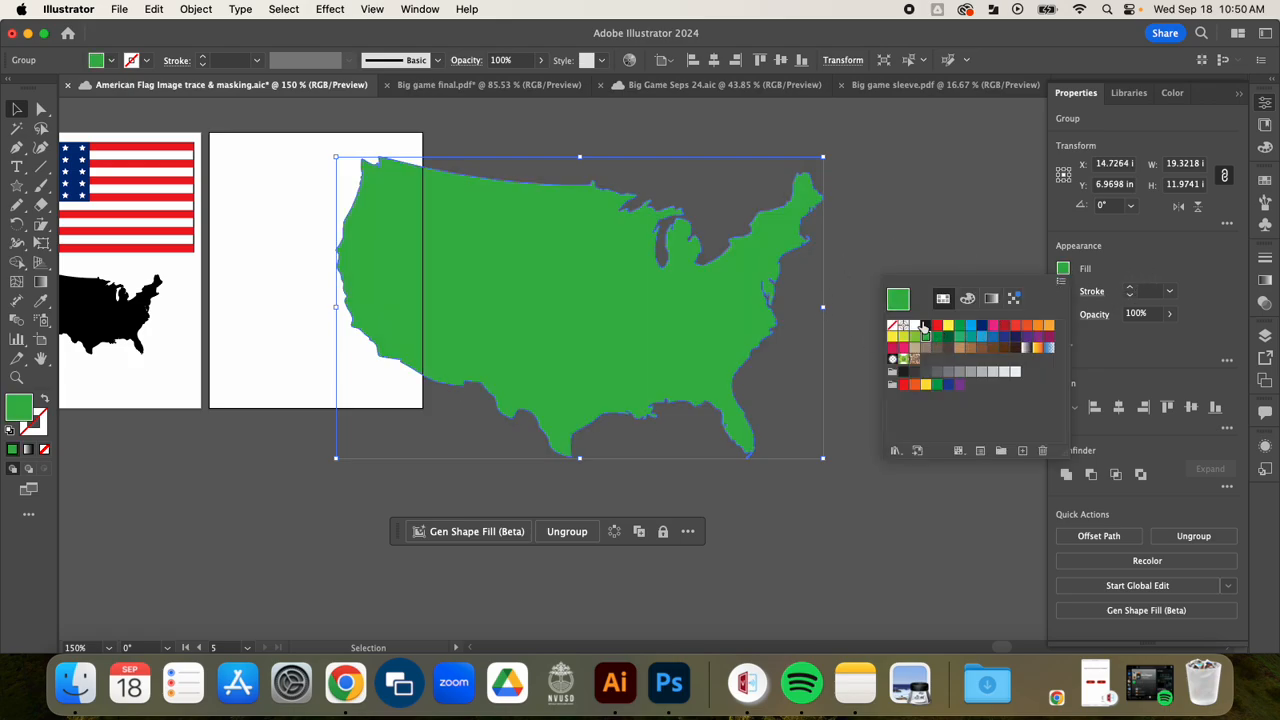
click(925, 326)
click(906, 207)
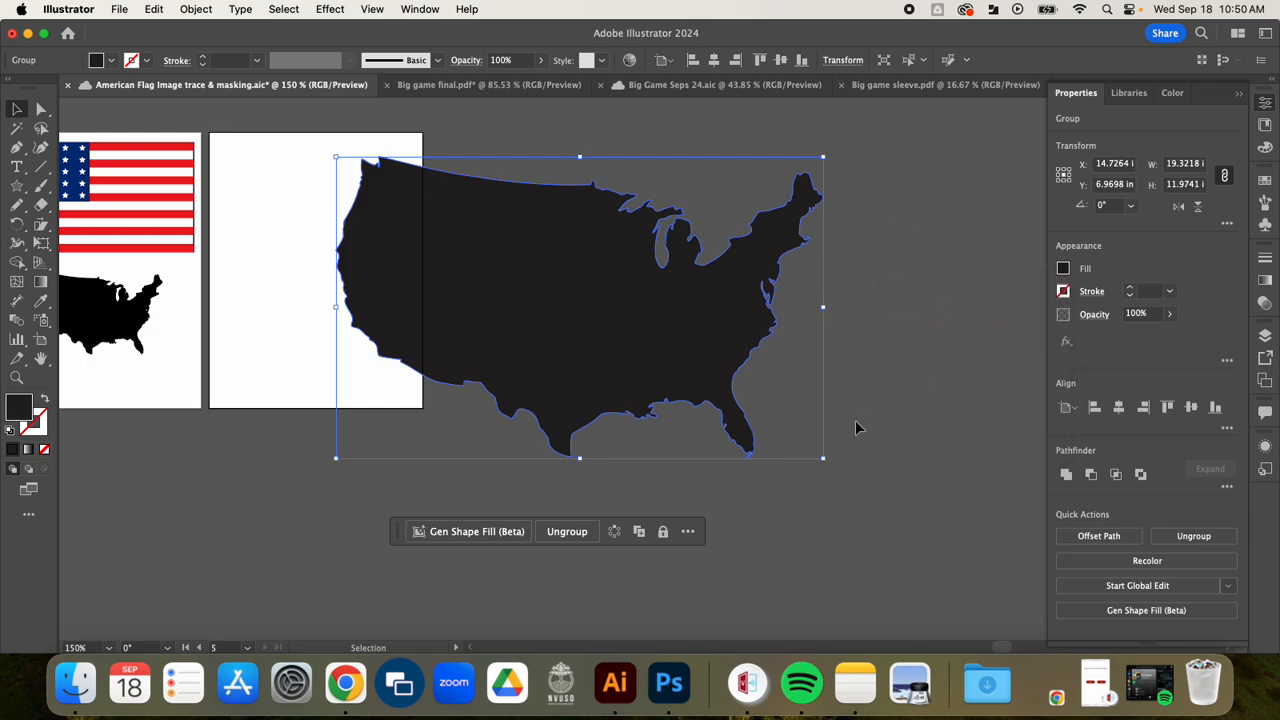